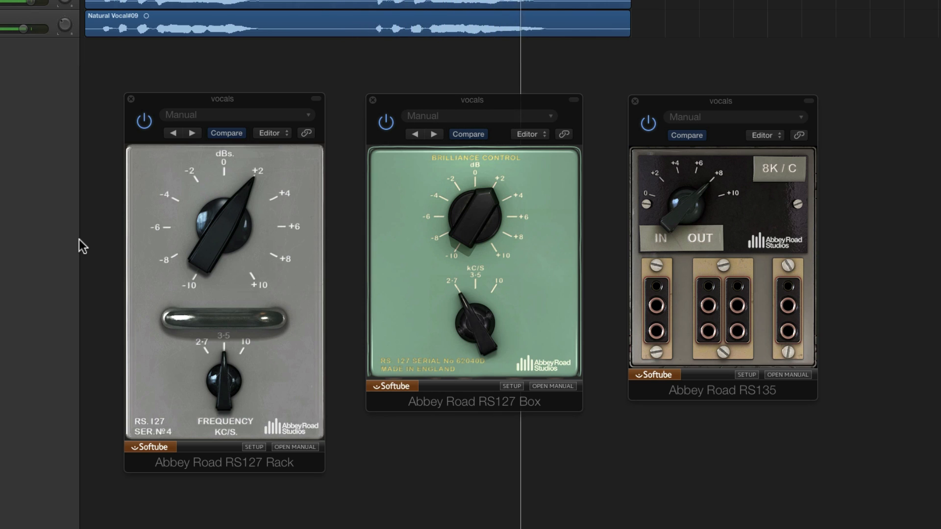
Return the playhead to the start and bring the RS127 Rack, RS127 Box and RS135 forward in turn
key(Return)
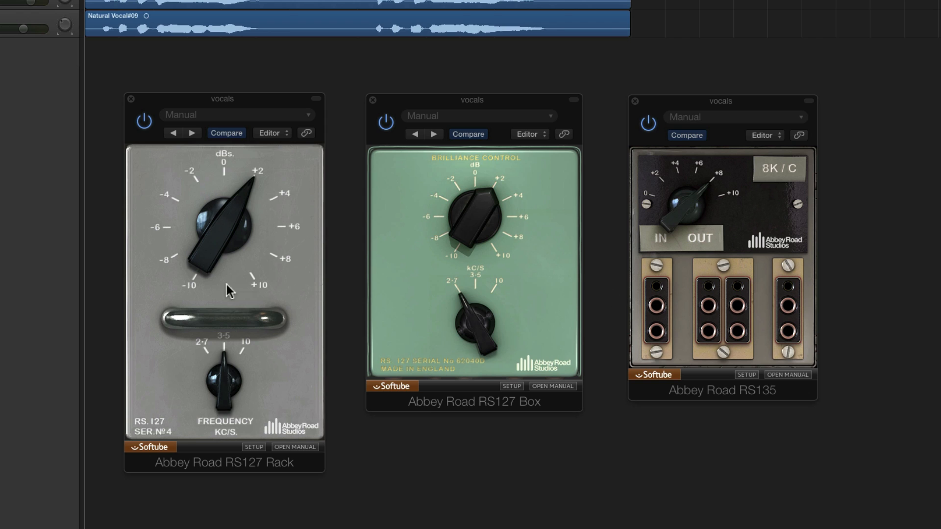
click(243, 465)
click(483, 404)
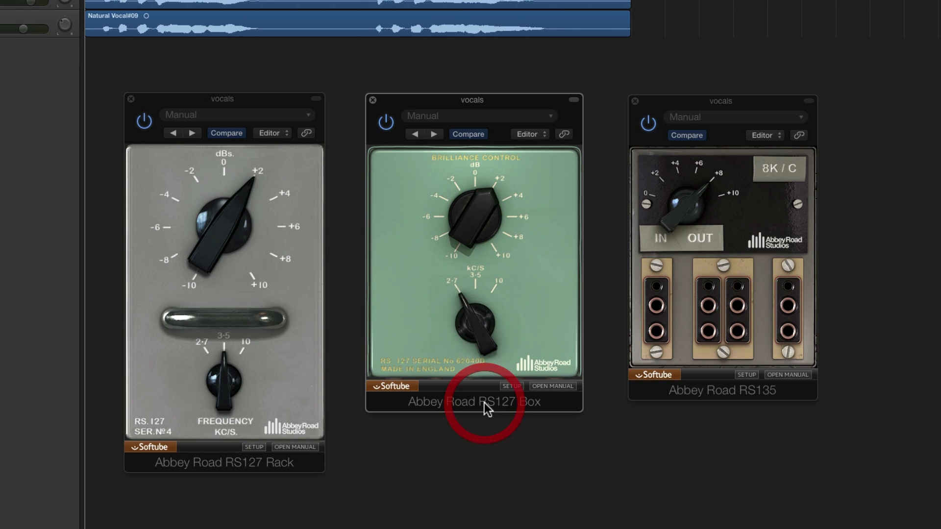
click(732, 391)
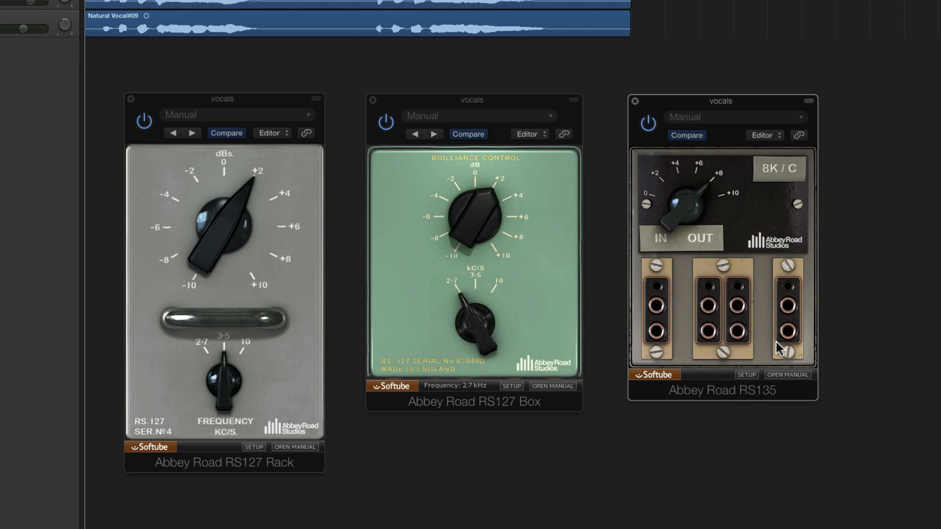
click(261, 467)
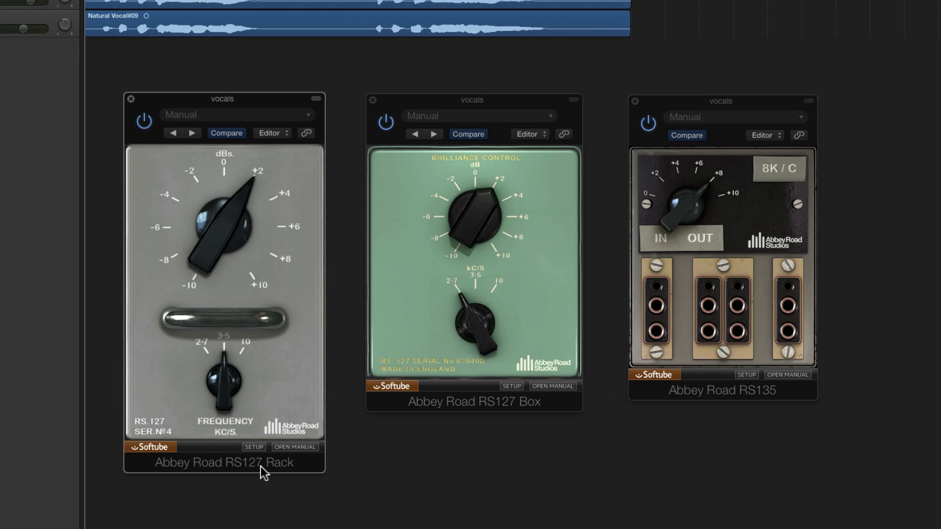
Turn the RS127 Rack's frequency selector to 10 and back down to 2.7
mouse_move(226, 381)
drag(221, 381, 226, 351)
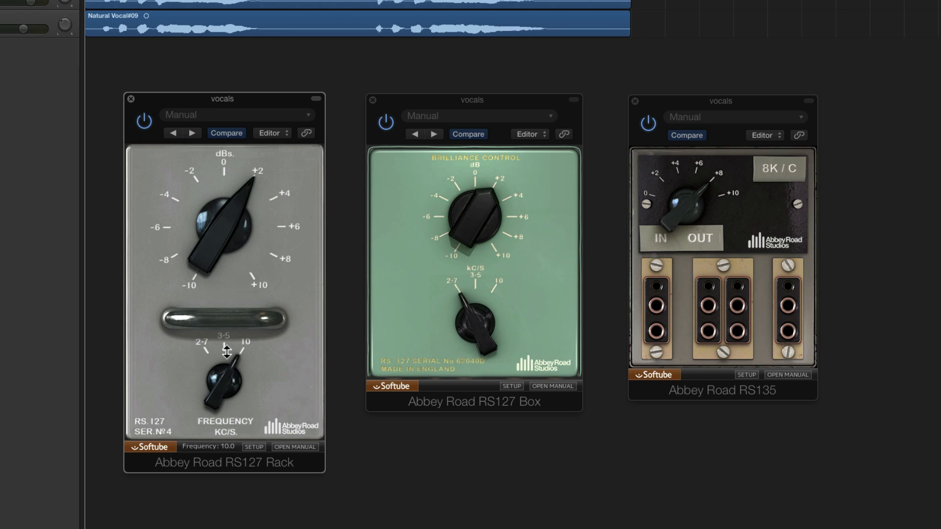
drag(211, 282, 216, 303)
drag(226, 394, 264, 519)
click(384, 333)
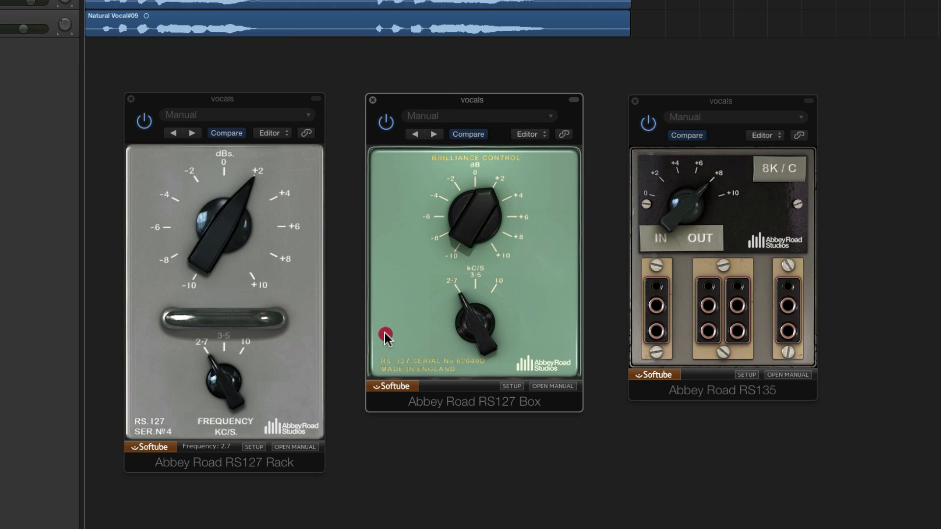
click(307, 349)
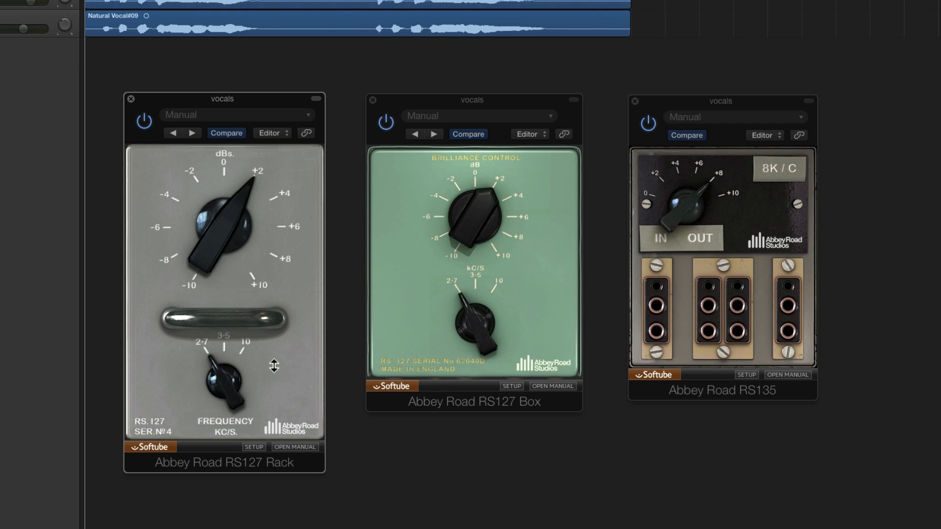
Examine the frequency and gain controls of the RS127 Box
click(399, 308)
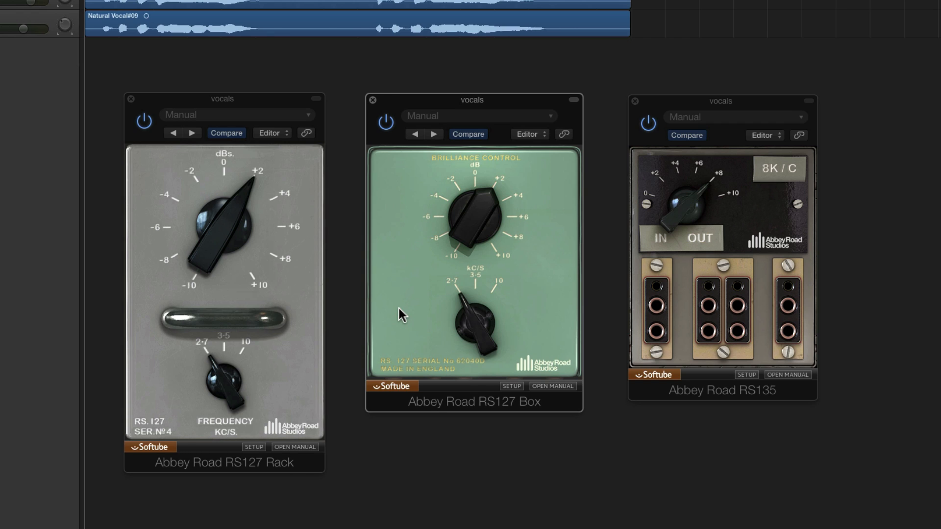
mouse_move(466, 312)
drag(469, 316, 480, 353)
drag(466, 230, 469, 254)
Sweep the RS135's gain down to 0 dB and up to 10 dB
click(786, 399)
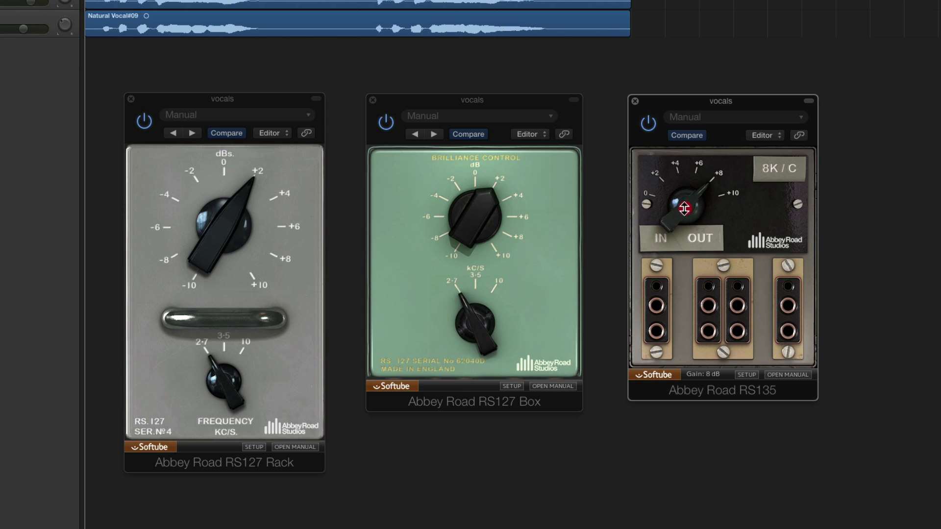
drag(683, 205, 718, 323)
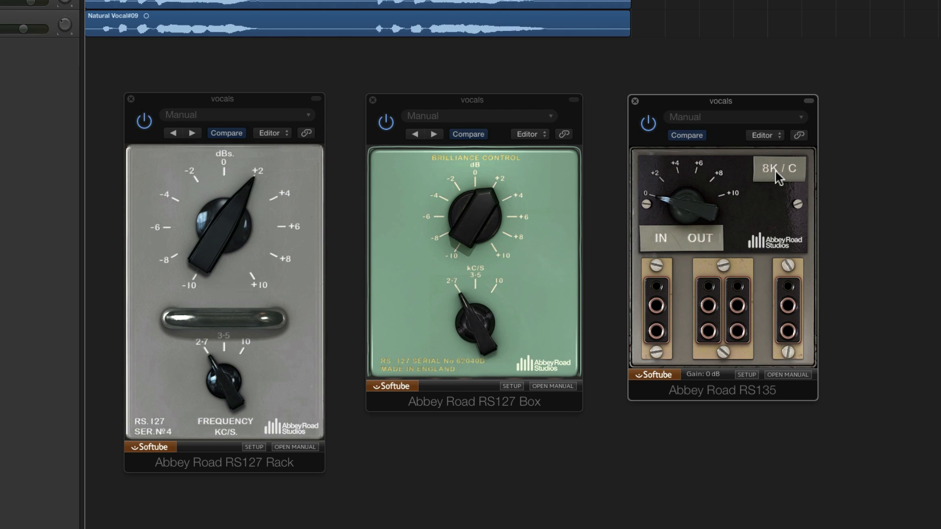
drag(678, 193, 679, 98)
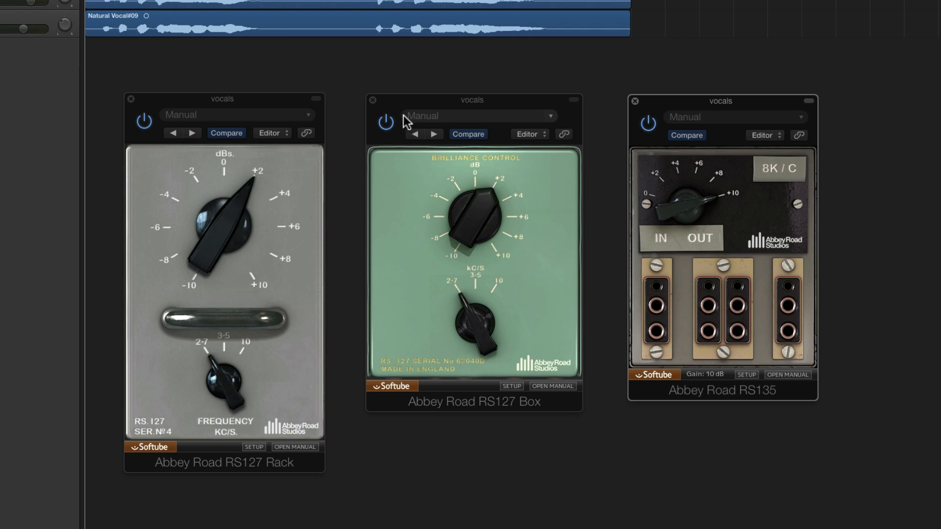
click(410, 100)
click(673, 99)
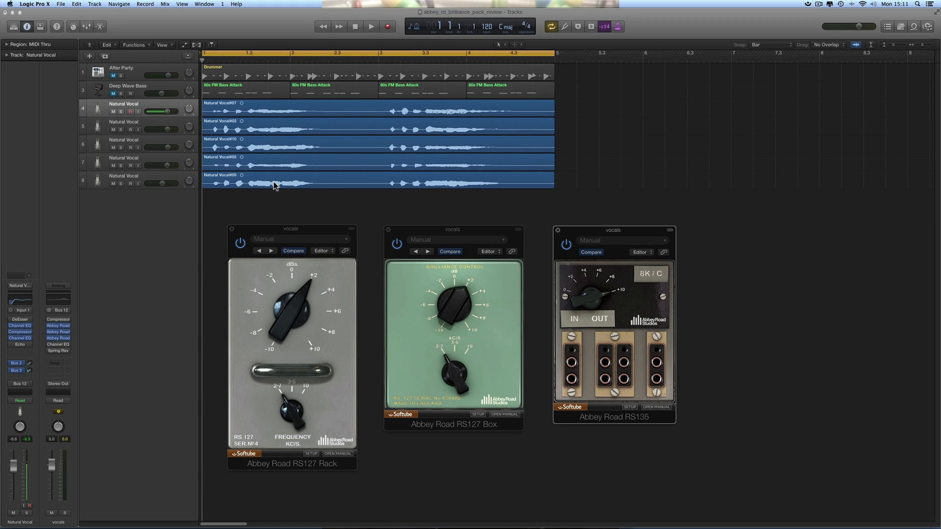
Play the vocals briefly through all three plug-ins and bypass the RS127 Box and the RS135
mouse_move(55, 462)
mouse_down()
mouse_move(53, 492)
mouse_move(54, 472)
mouse_up()
key(space)
key(space)
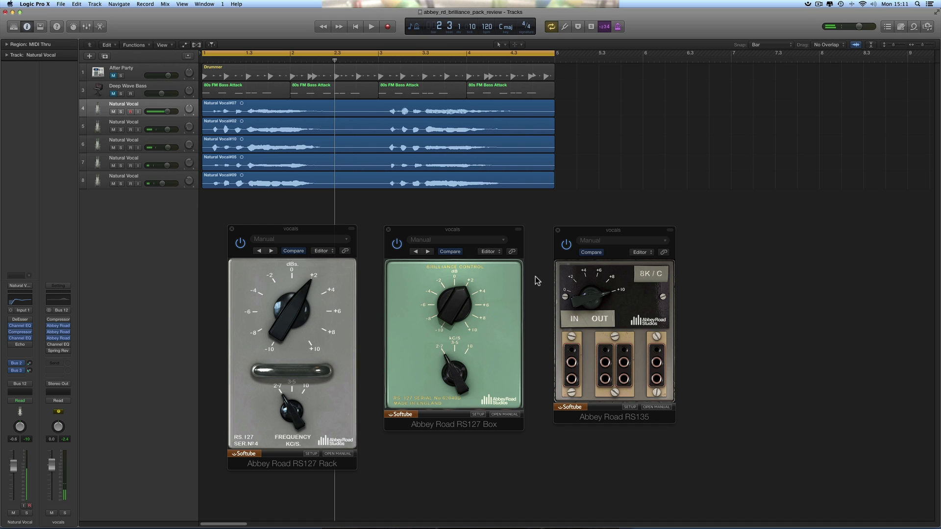
click(397, 244)
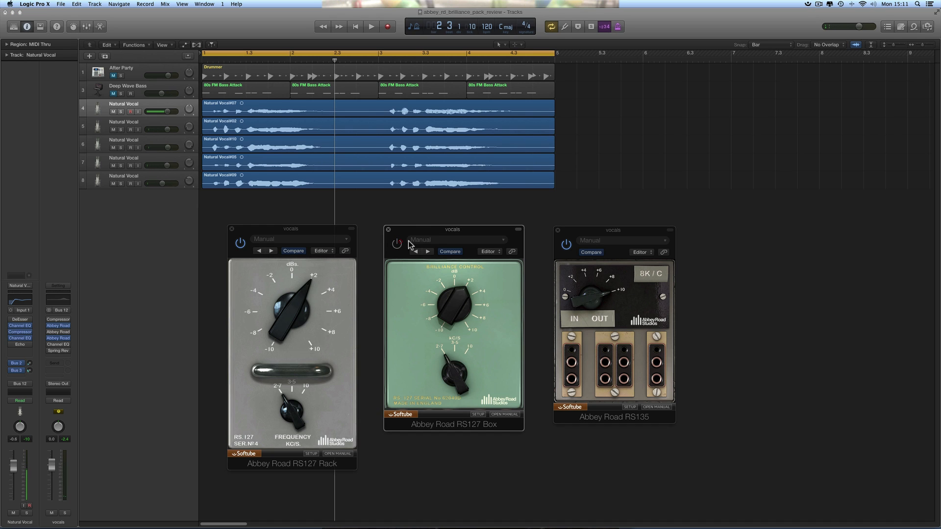
click(566, 244)
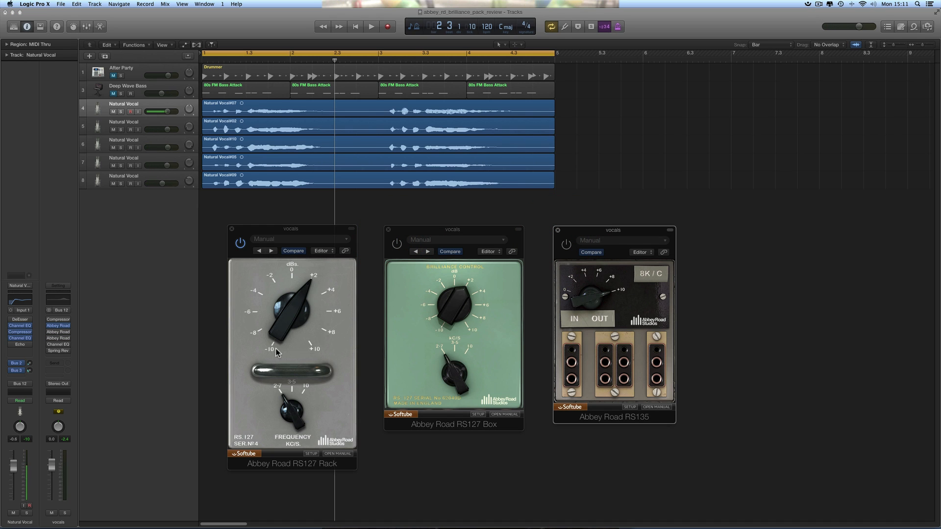
Set the RS127 Rack's gain to 10 dB at the 2.7 frequency and audition the vocals
drag(276, 349, 269, 308)
key(space)
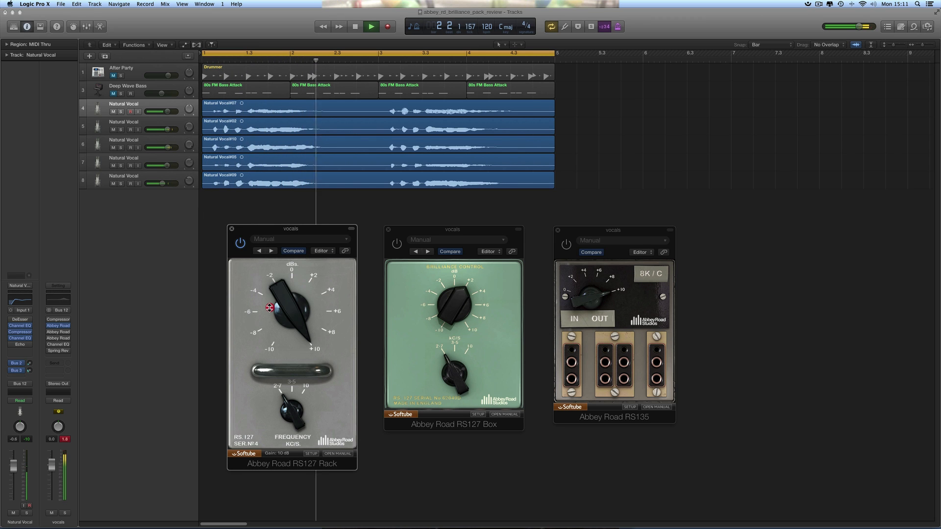
key(space)
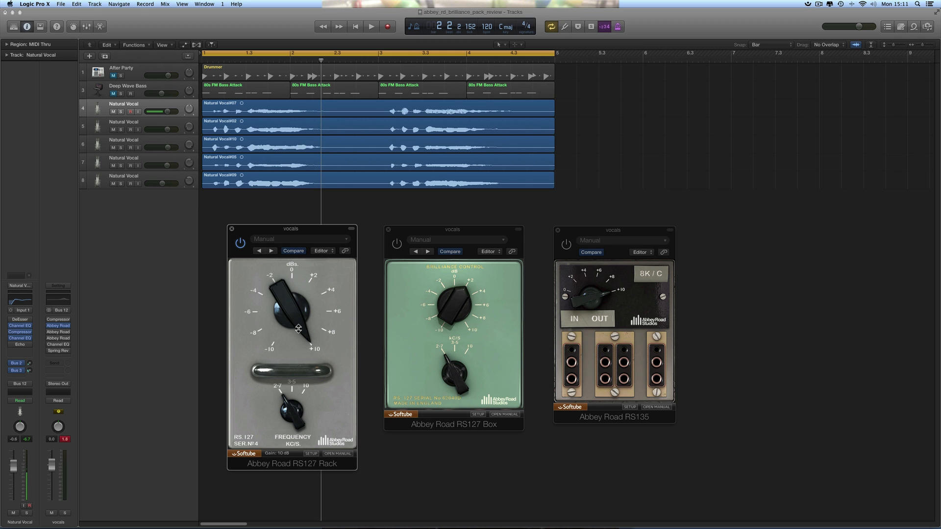
key(space)
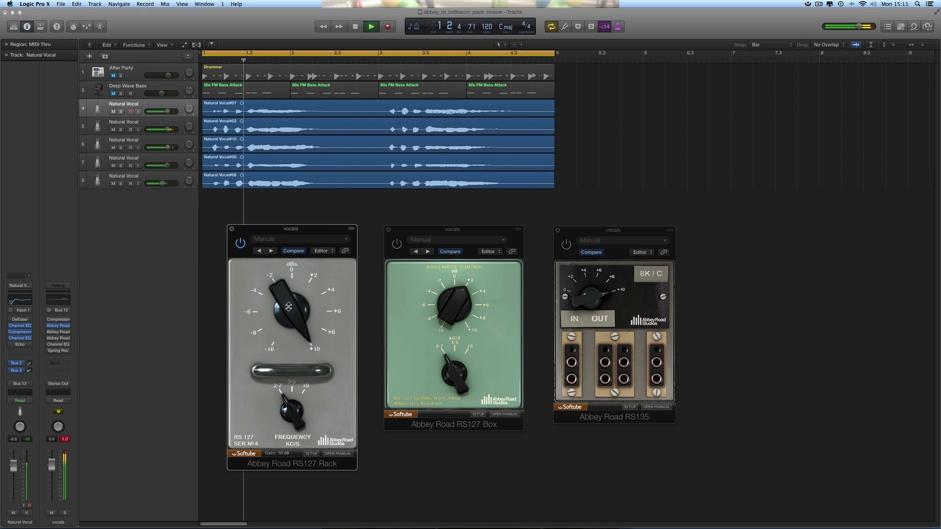
Reduce the RS127 Rack's gain to 6 dB during playback, compare it with the bypassed vocals, and stop playback
drag(283, 298, 282, 317)
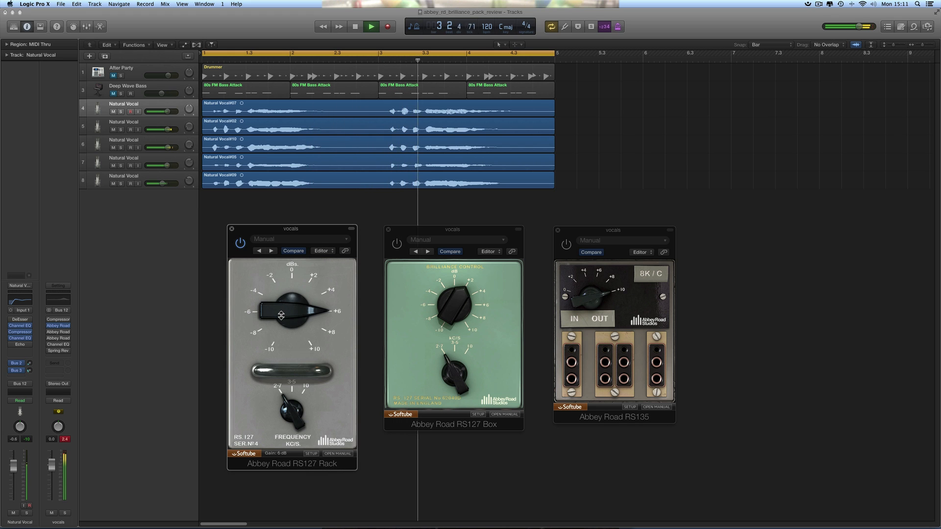
click(239, 245)
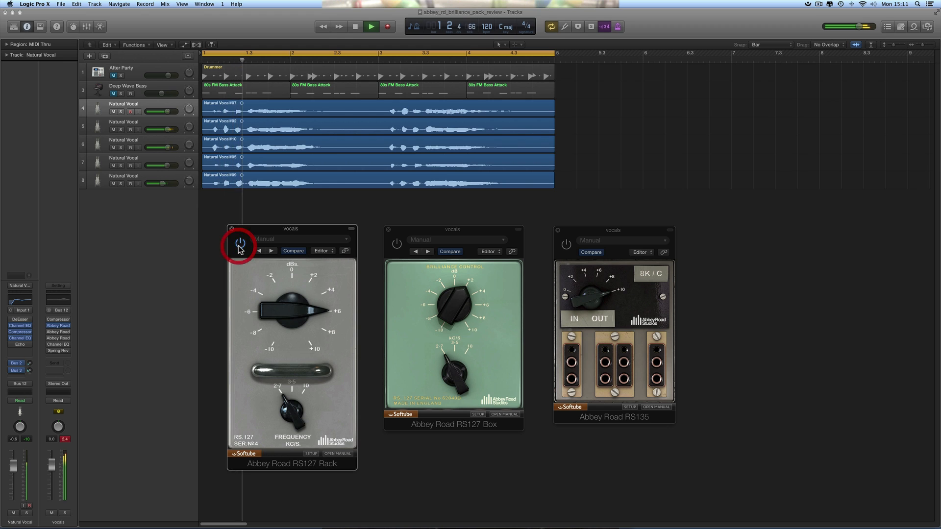
click(240, 245)
drag(263, 305, 310, 412)
drag(294, 377, 293, 334)
key(space)
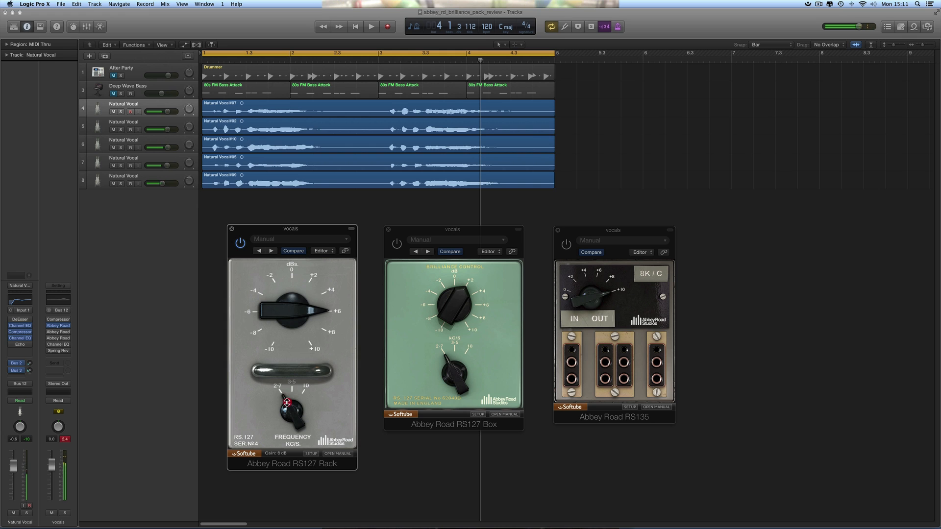
Set the RS127 Rack to the 3.5 frequency with 10 dB of gain and audition the vocals
click(289, 383)
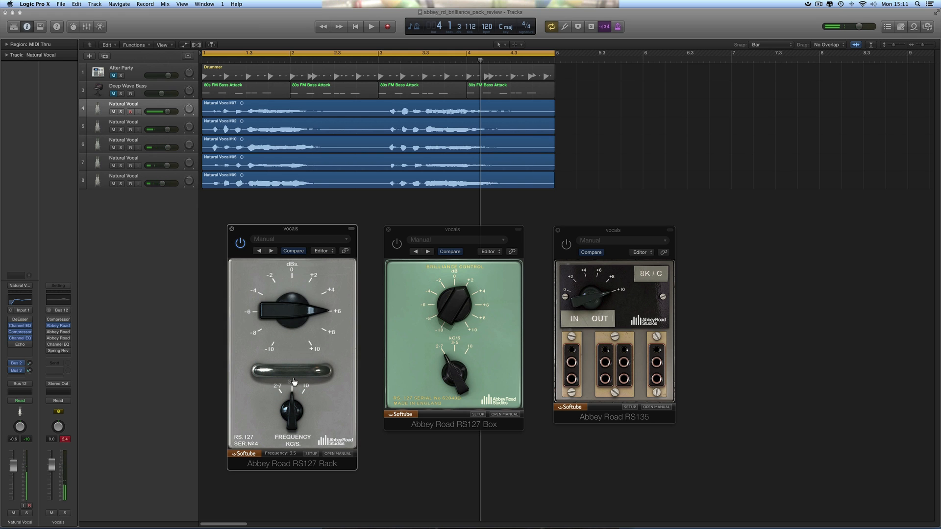
drag(276, 310, 271, 302)
key(space)
key(space)
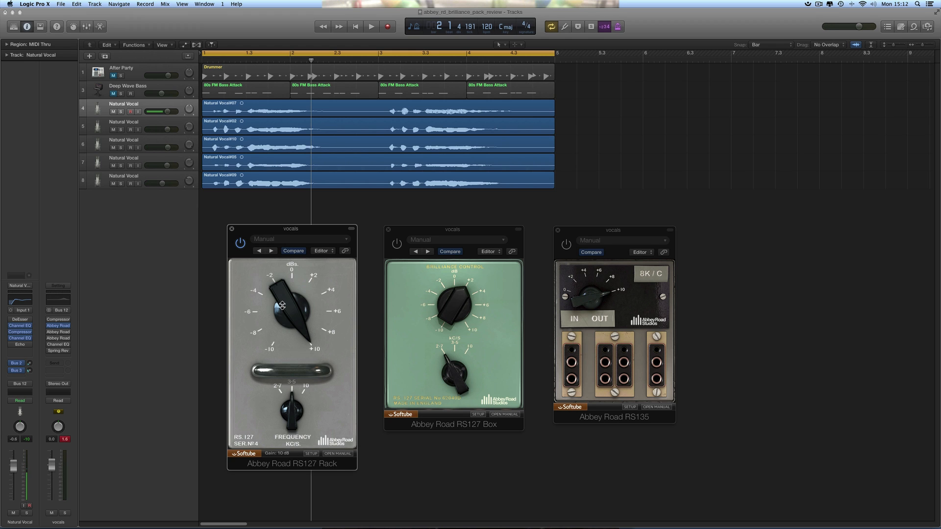
key(space)
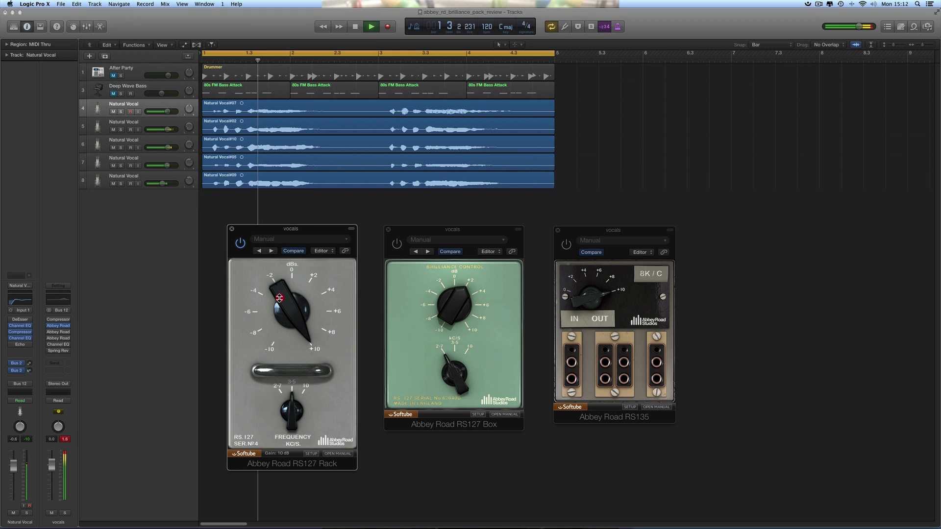
Try 4 dB and 6 dB of gain on the RS127 Rack at 3.5, comparing against bypass, and stop playback
drag(282, 305, 287, 330)
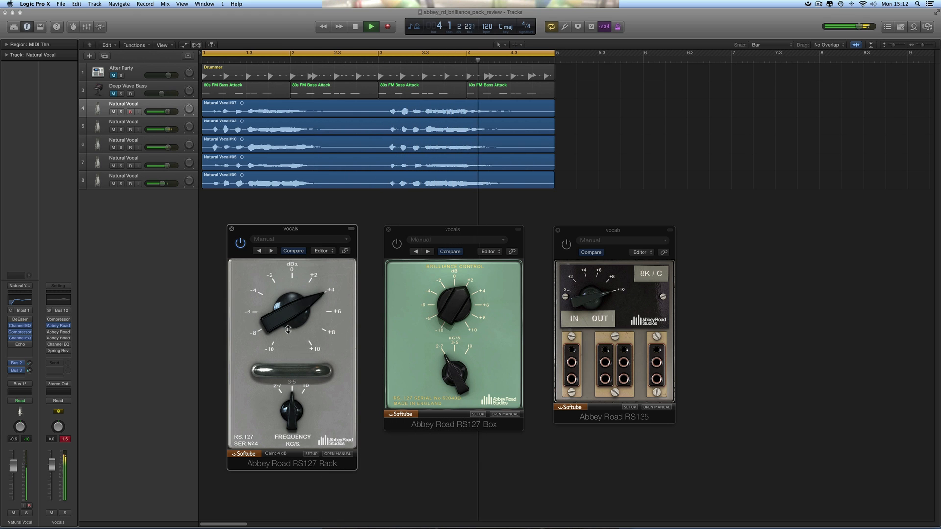
click(241, 244)
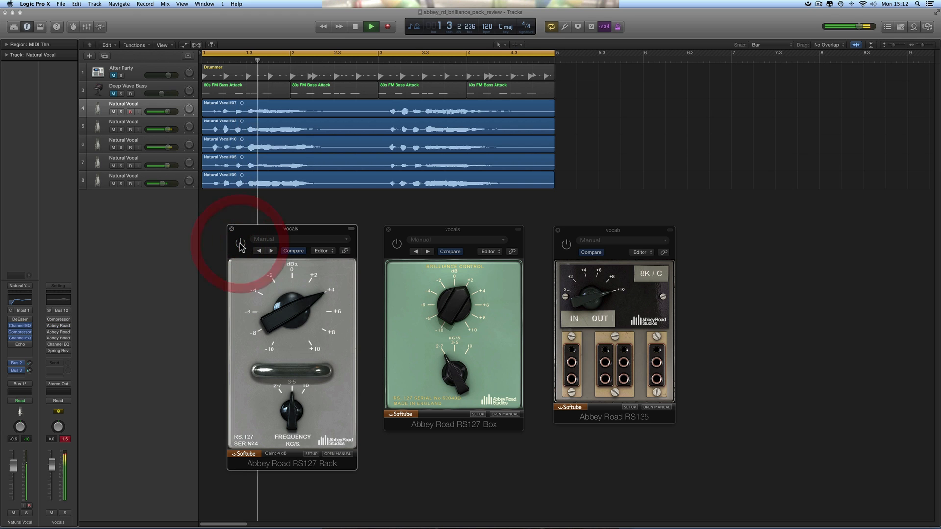
drag(271, 317, 271, 307)
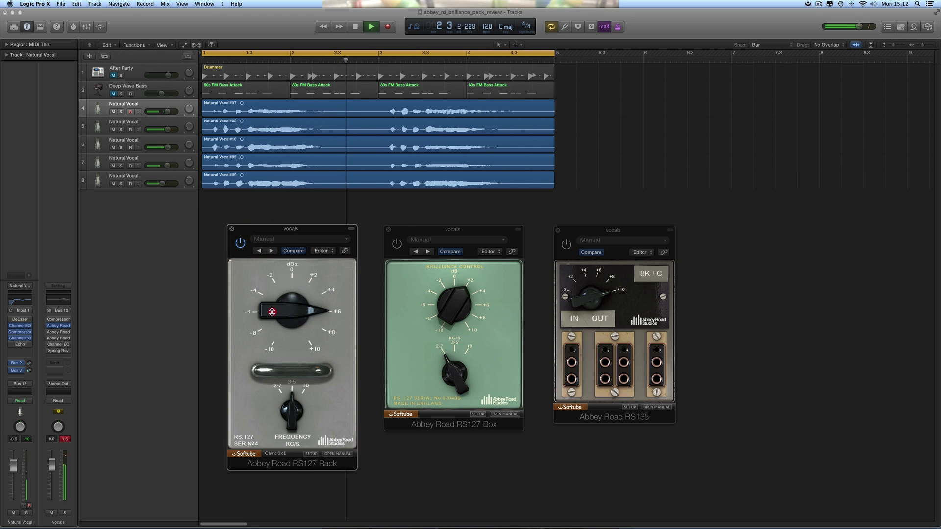
click(240, 244)
key(space)
Set the RS127 Rack's frequency to 10 and gain to 10 dB, and compare the vocals with the plug-in bypassed
drag(294, 425, 292, 400)
drag(272, 318, 272, 299)
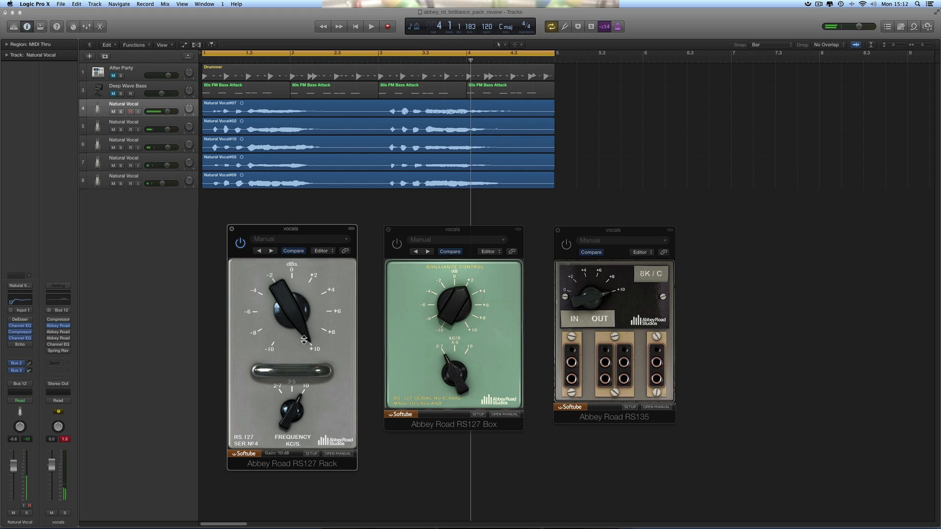
key(space)
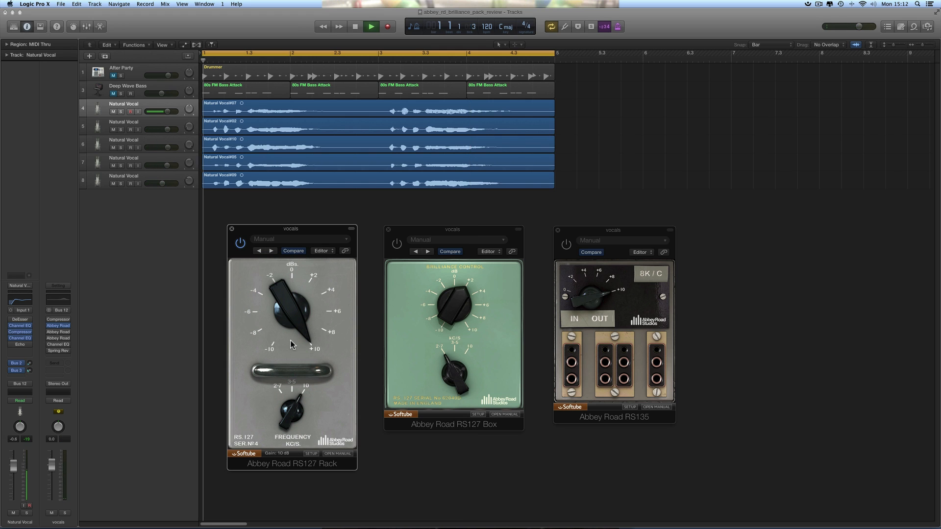
click(240, 244)
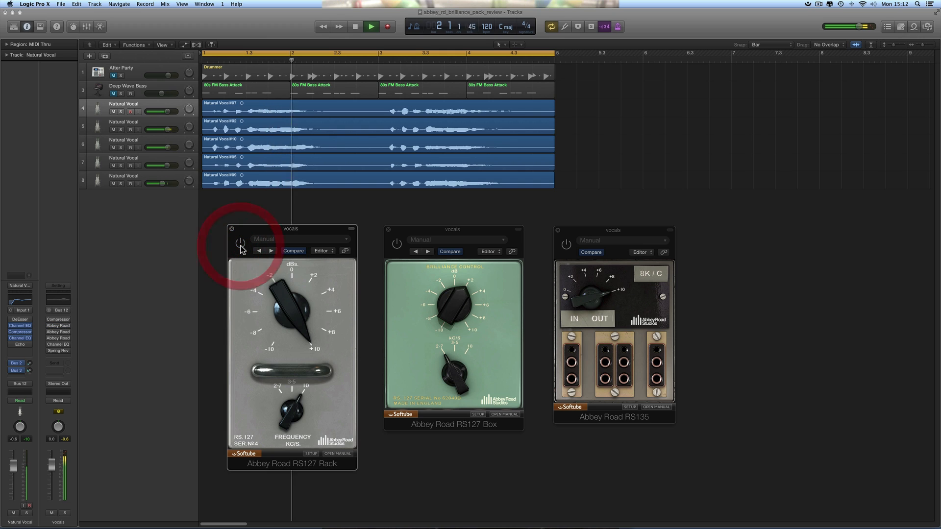
click(240, 244)
key(space)
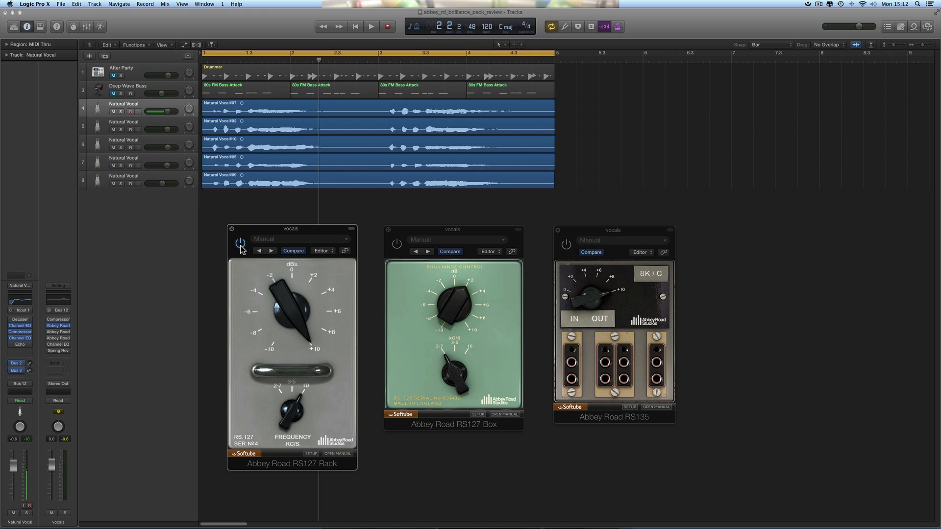
Resume playback and compare 6 dB and 10 dB of gain on the RS127 Rack with the bypassed vocals
key(space)
drag(279, 307, 276, 304)
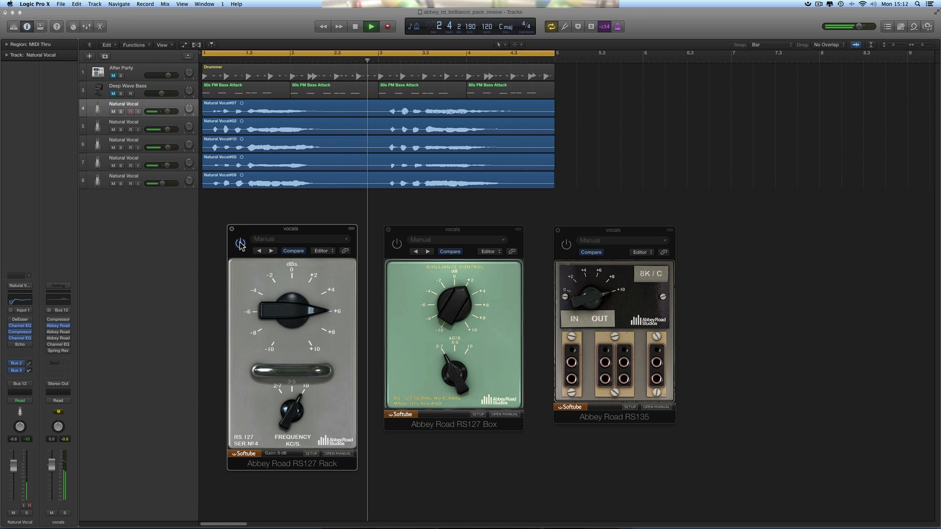
click(240, 244)
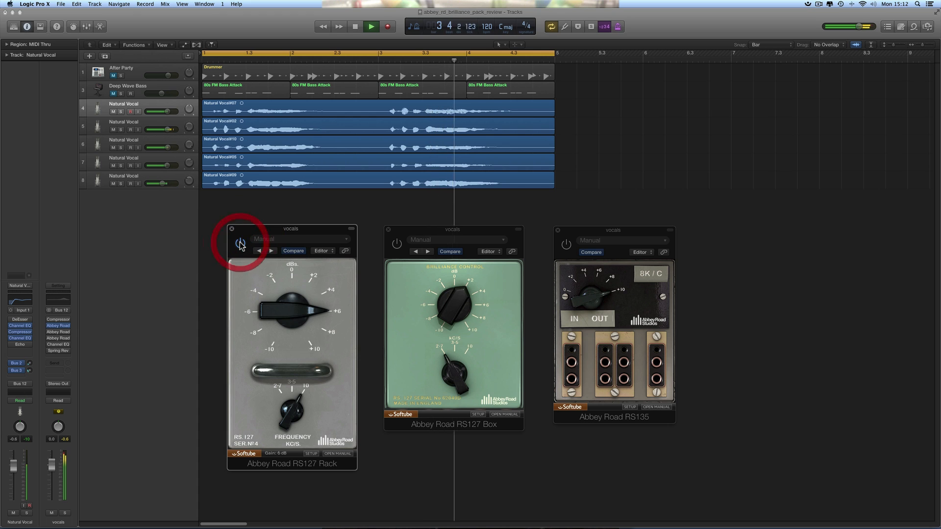
mouse_move(271, 311)
mouse_down()
mouse_move(296, 405)
mouse_move(275, 377)
mouse_move(277, 319)
mouse_move(278, 327)
mouse_up()
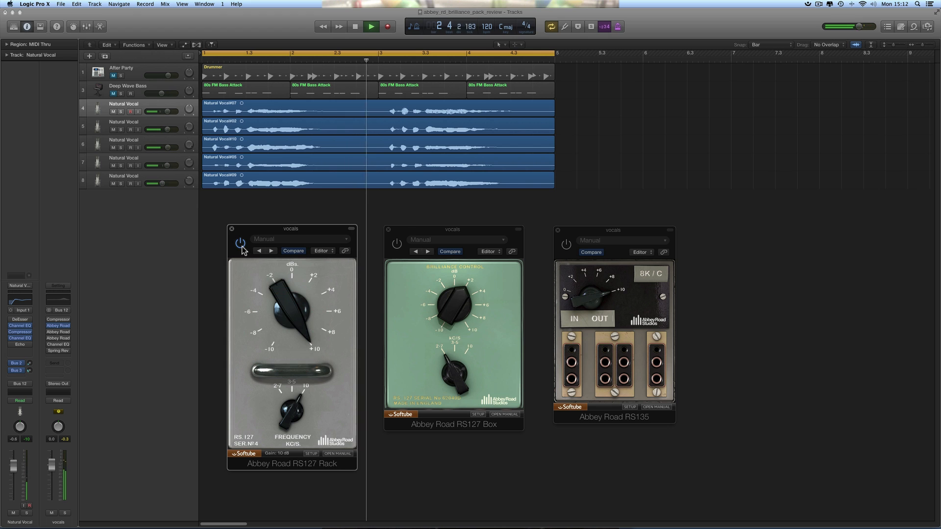
click(241, 245)
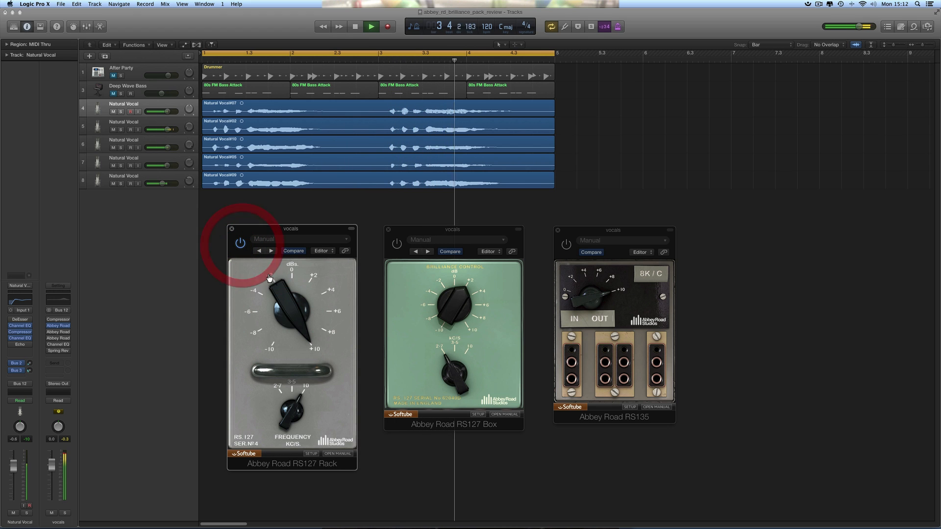
Return the RS127 Rack to 0 dB of gain and the 2.7 frequency, stop playback, and bypass the plug-in
drag(276, 288, 284, 328)
key(space)
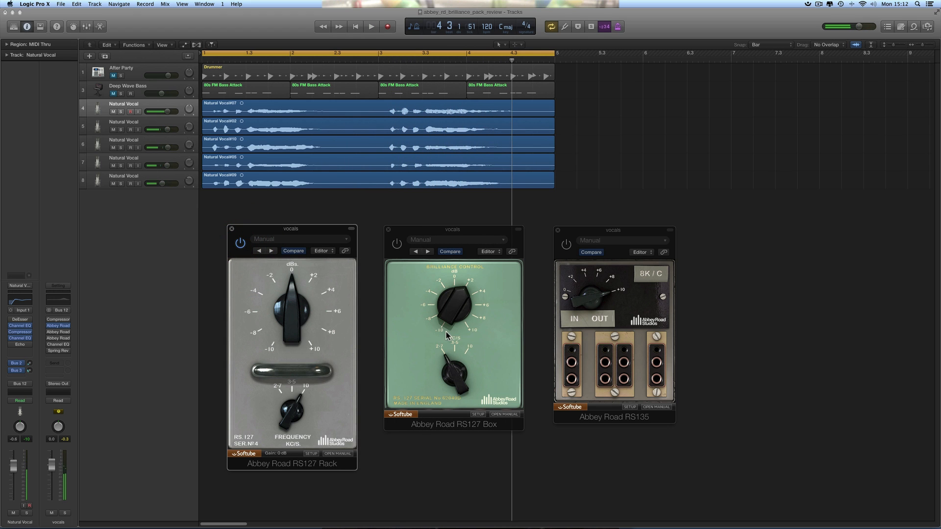
drag(292, 411, 310, 472)
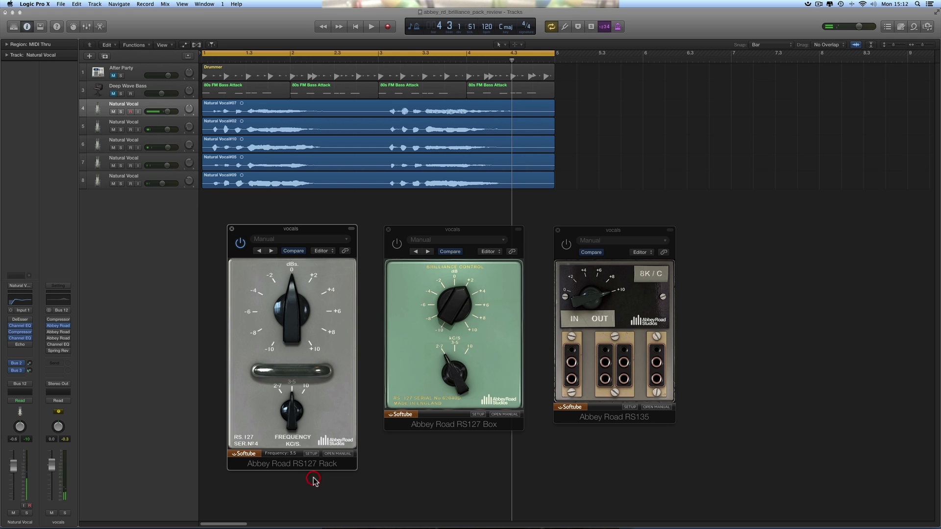
click(300, 410)
click(240, 244)
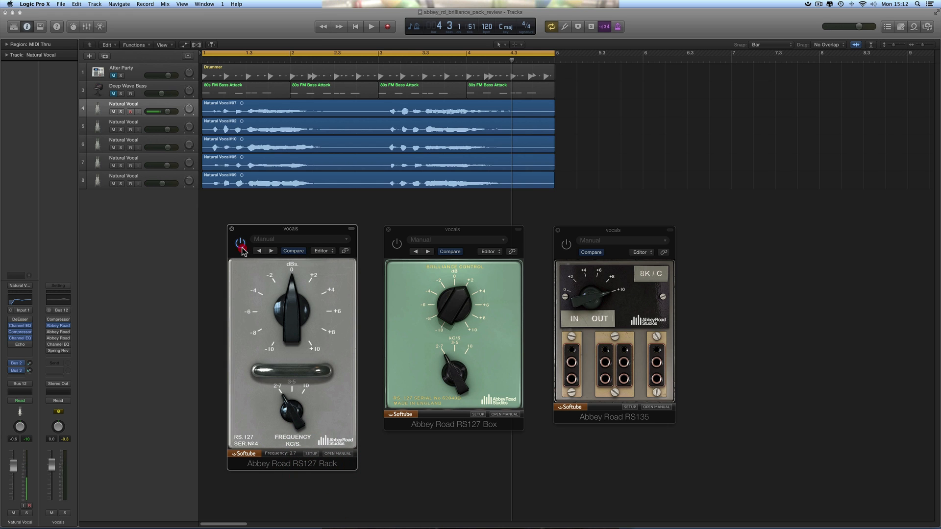
Switch on the RS127 Box with 10 dB of gain and audition the vocals
click(397, 244)
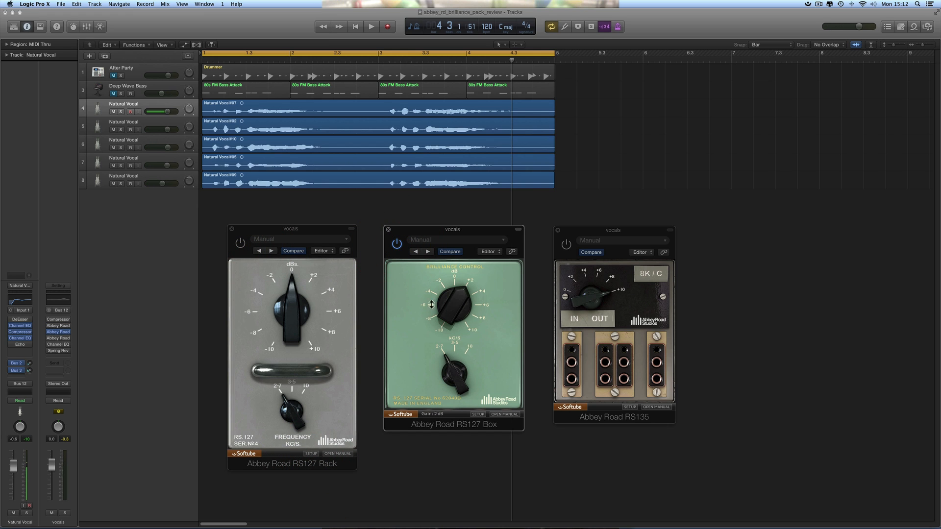
drag(446, 317, 446, 282)
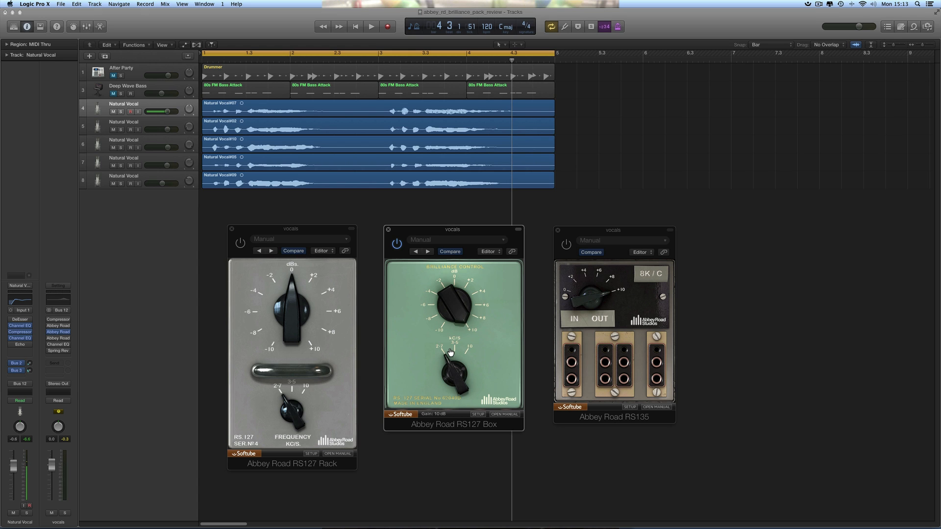
key(space)
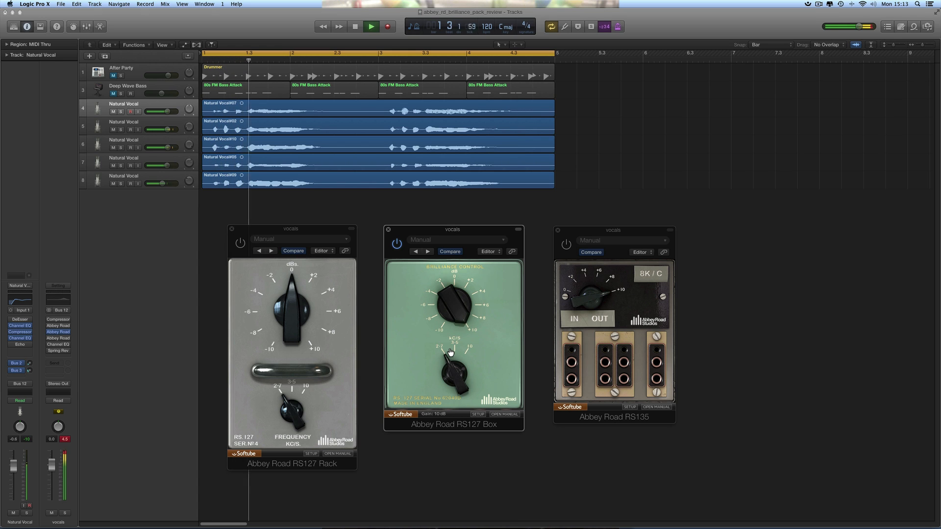
Lower the RS127 Box's gain to 6 dB, compare it with the bypassed vocals during playback, and stop
drag(446, 306, 446, 322)
key(space)
click(446, 312)
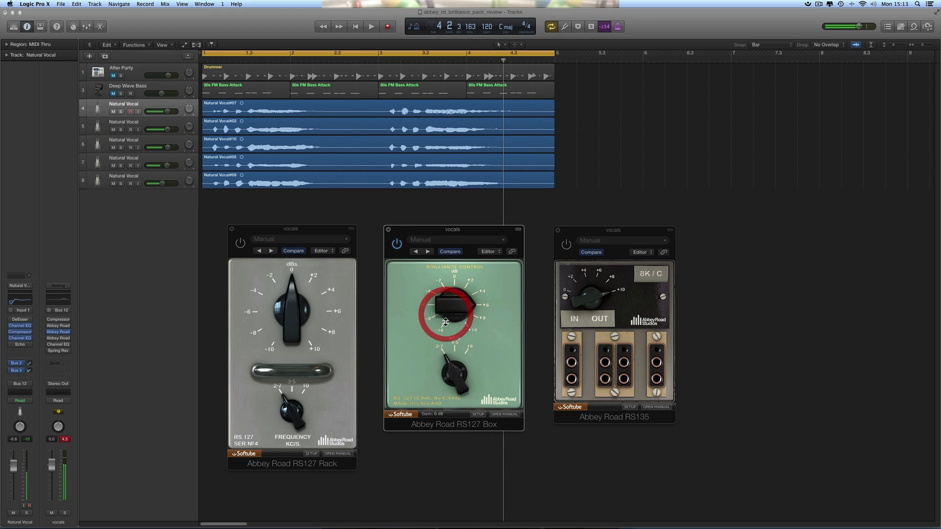
key(space)
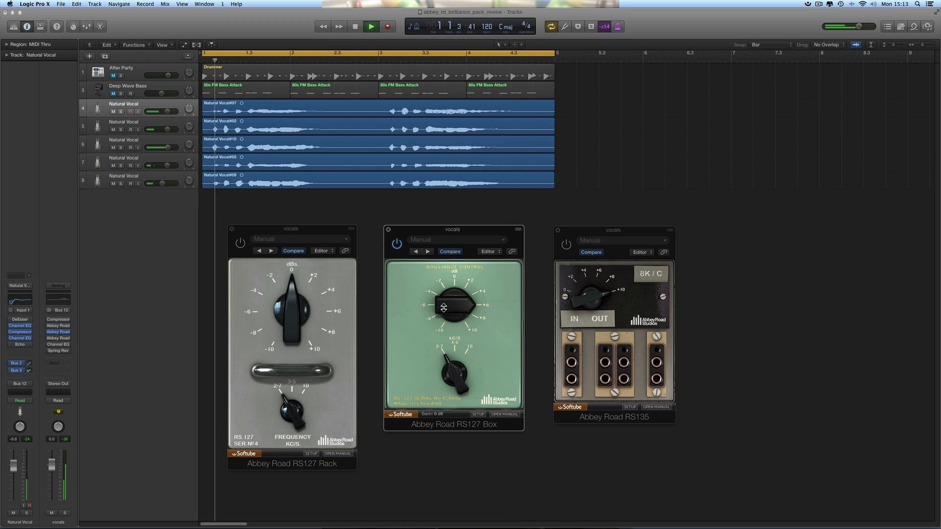
mouse_move(444, 308)
mouse_down()
mouse_move(462, 386)
mouse_move(452, 319)
mouse_up()
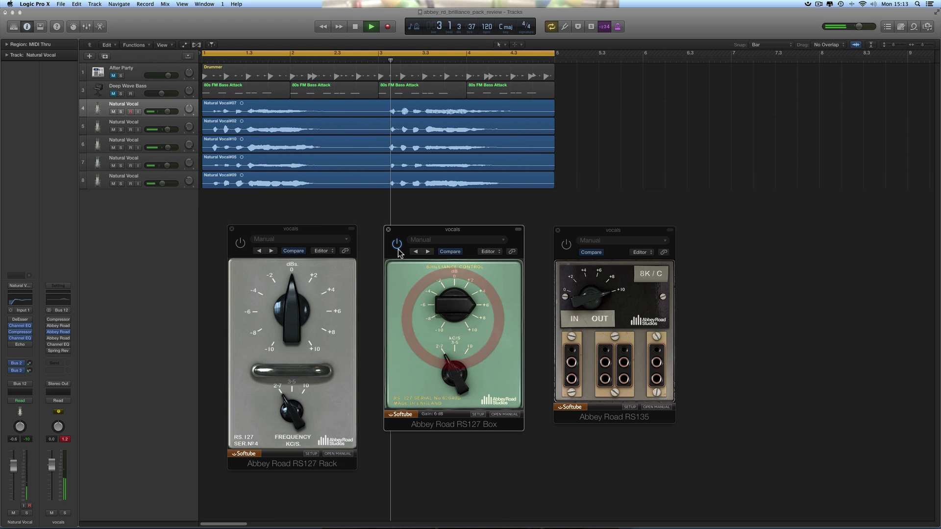
click(397, 244)
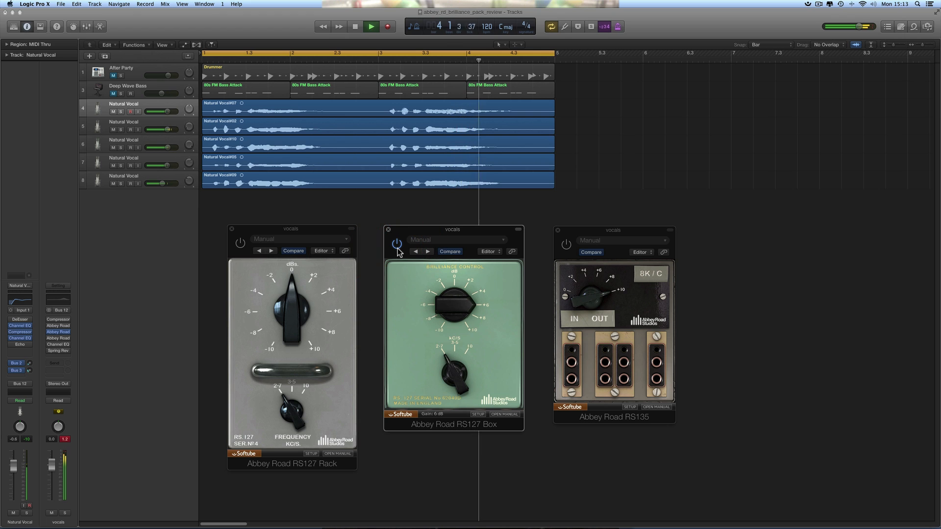
key(space)
Set the RS127 Box's frequency to 3.5 kHz and gain to 10 dB, and audition the vocals briefly
drag(445, 358, 441, 300)
key(space)
key(space)
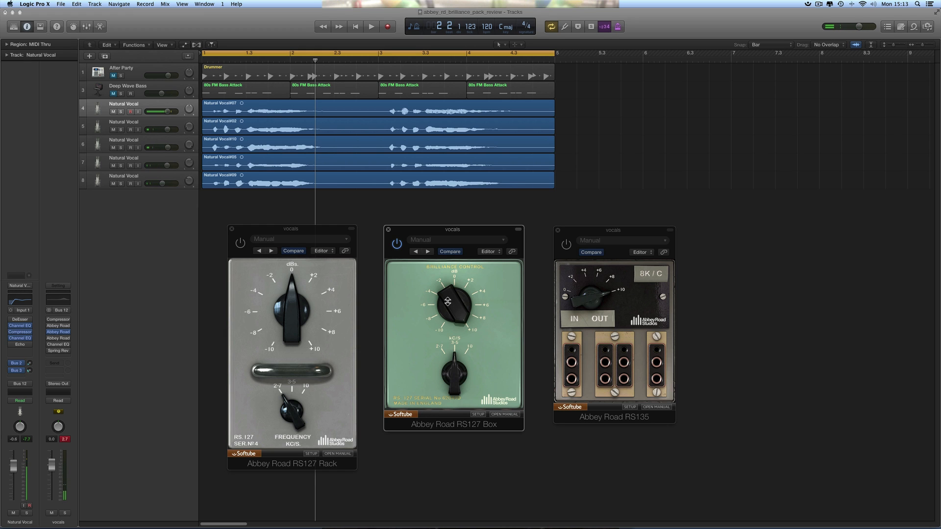
Resume playback with 6 dB of gain on the RS127 Box and compare it with bypass
key(space)
drag(447, 302, 447, 323)
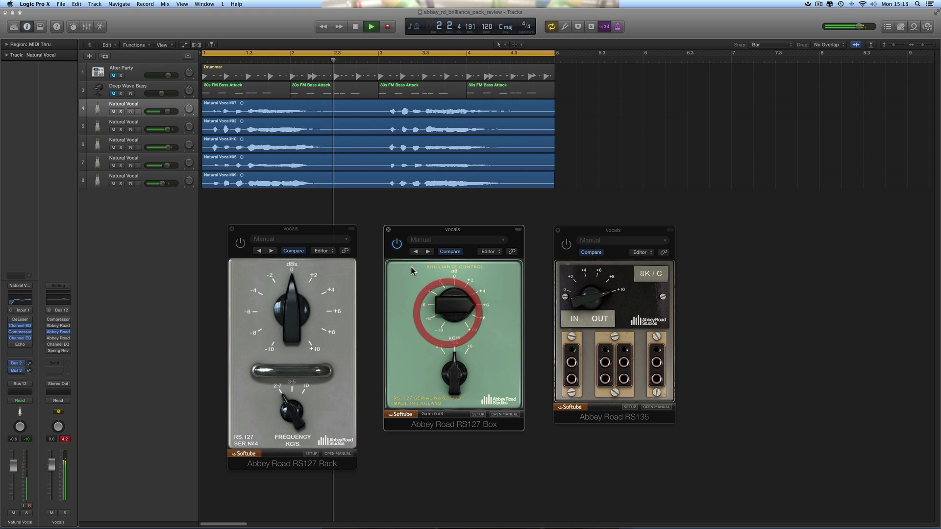
click(398, 244)
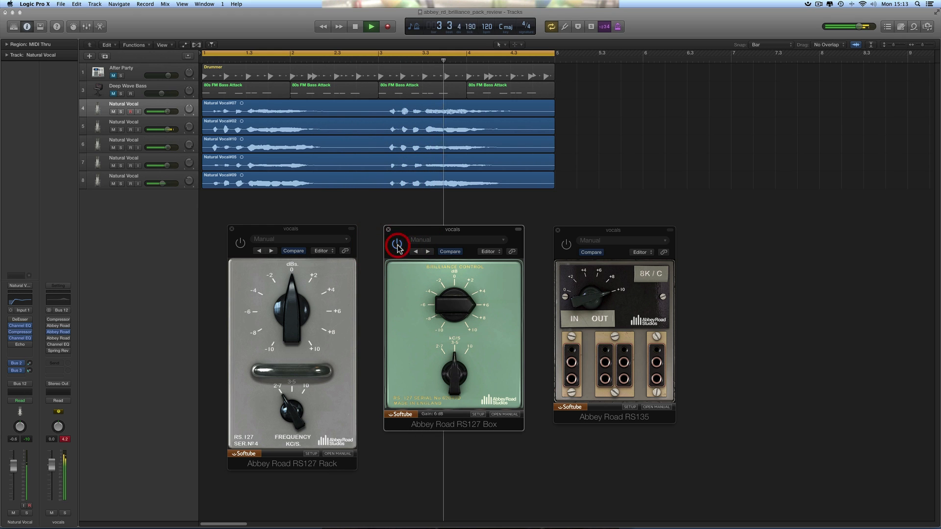
Reduce the RS127 Box's gain to 4 dB, compare it with the bypassed vocals, and stop playback
mouse_move(443, 302)
mouse_down()
mouse_move(448, 336)
mouse_move(443, 306)
mouse_up()
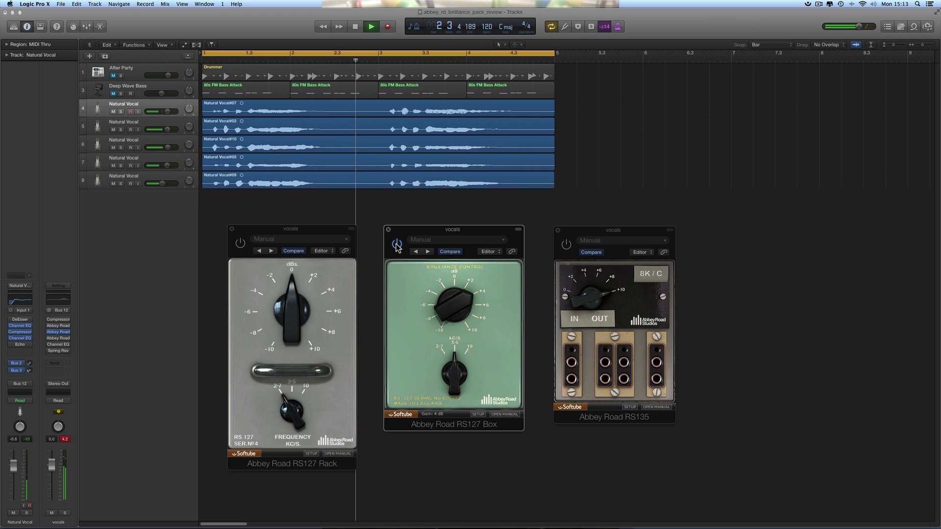
click(396, 246)
click(396, 245)
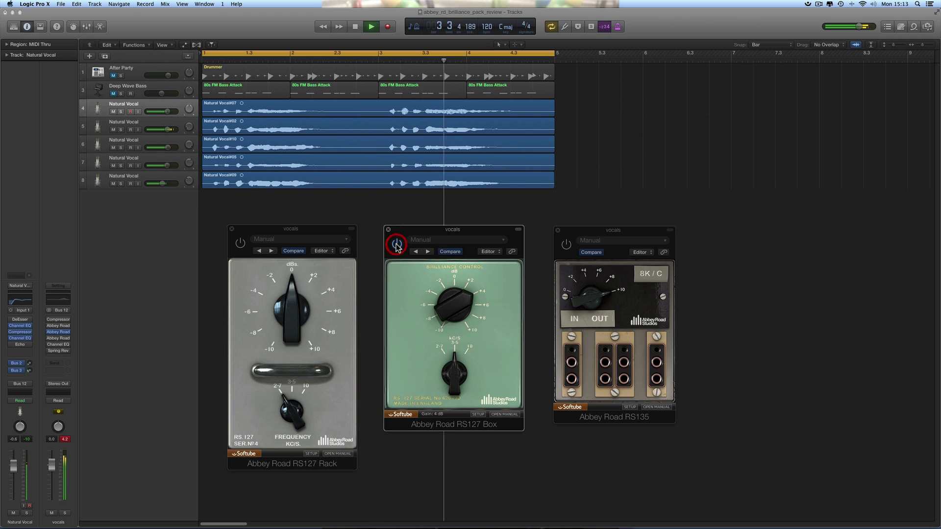
key(space)
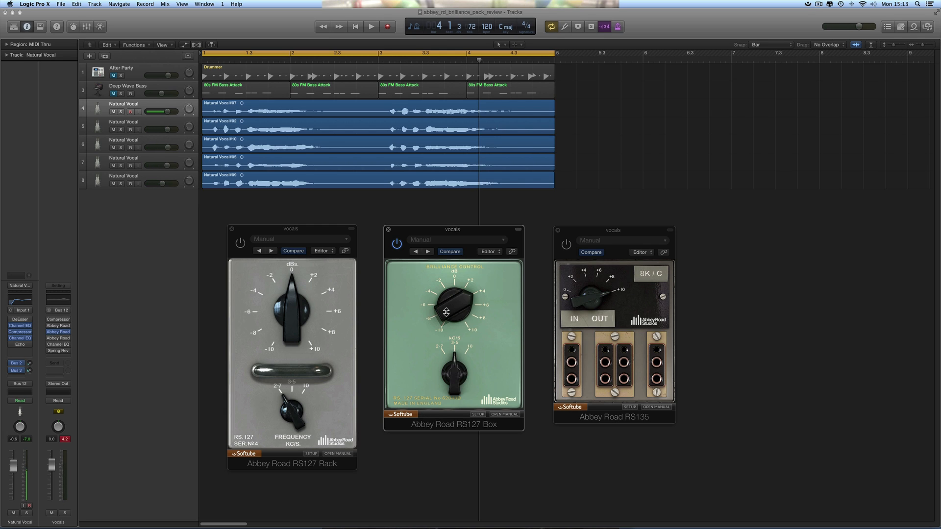
Raise the RS127 Box's gain to 6 dB and play the vocals with the plug-in bypassed and active
drag(446, 313, 448, 308)
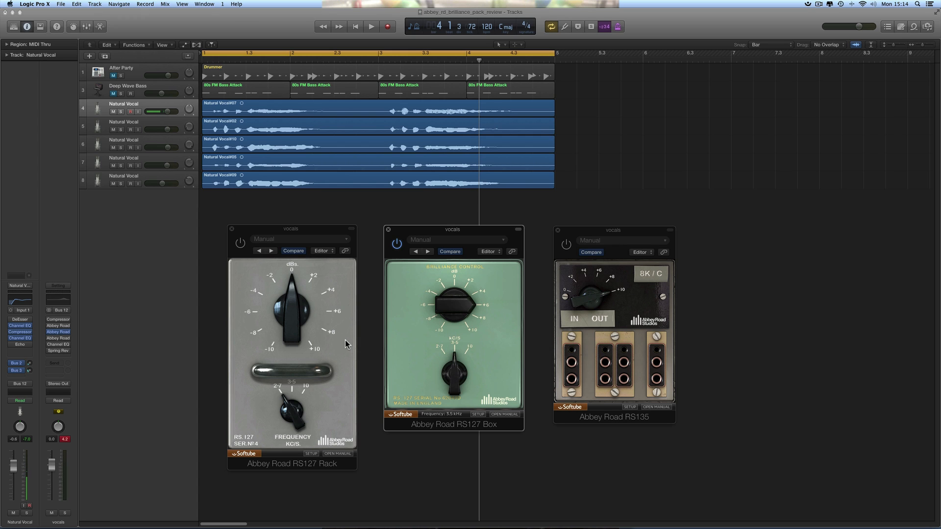
key(space)
click(400, 245)
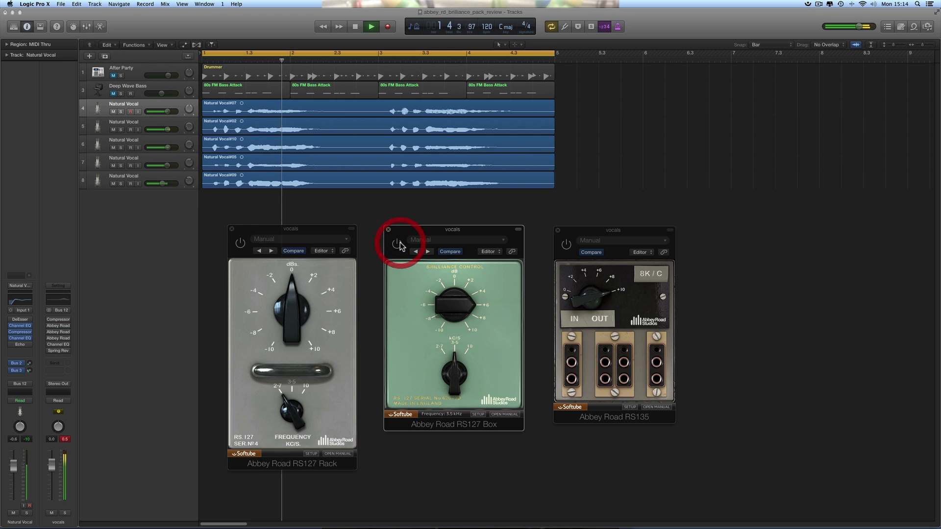
click(400, 245)
key(space)
Set the RS127 Box to 10 kHz with 10 dB of gain and compare the playing vocals with bypass
click(452, 351)
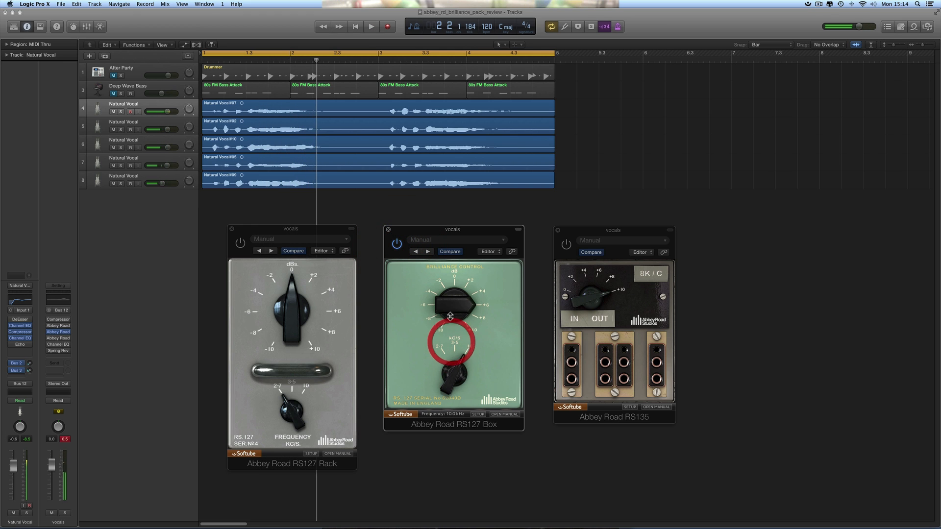
click(448, 297)
key(space)
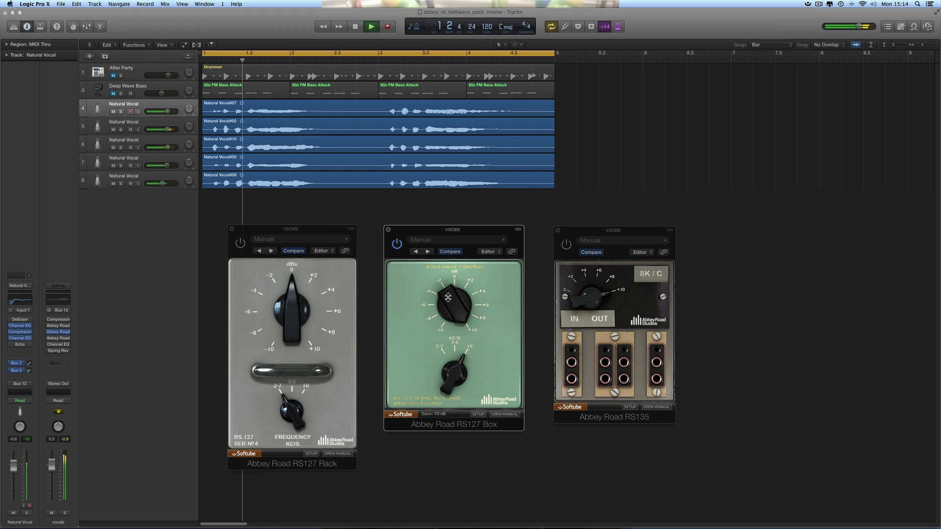
click(398, 245)
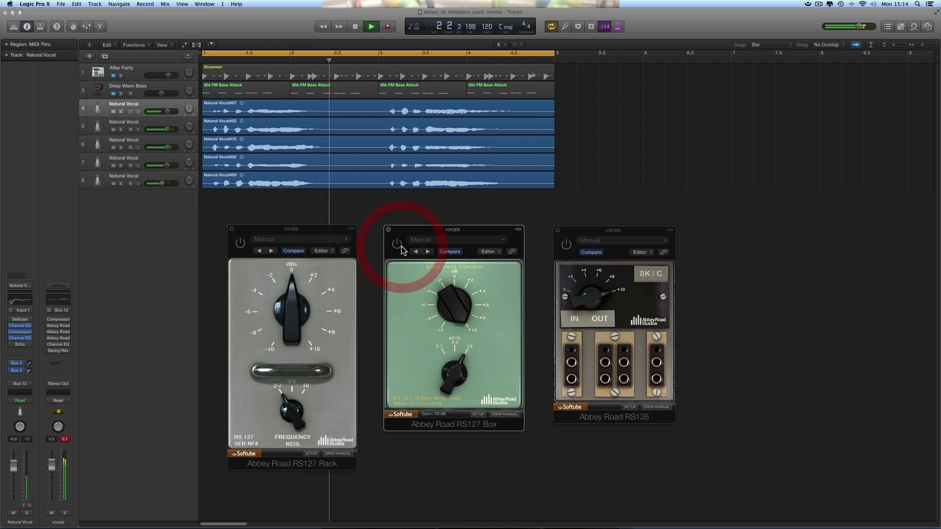
click(398, 245)
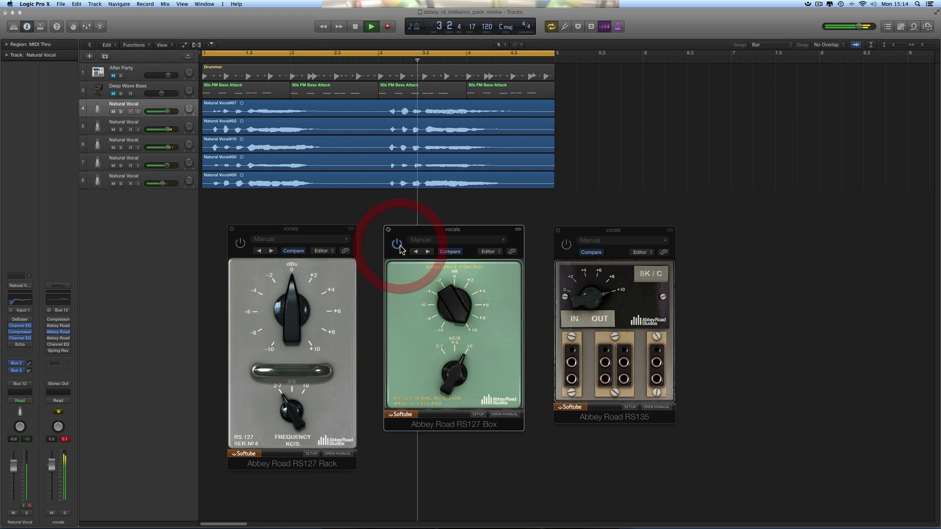
key(space)
Try 8 dB of gain on the RS127 Box at 10 kHz, comparing it against bypass during playback
drag(445, 298, 446, 304)
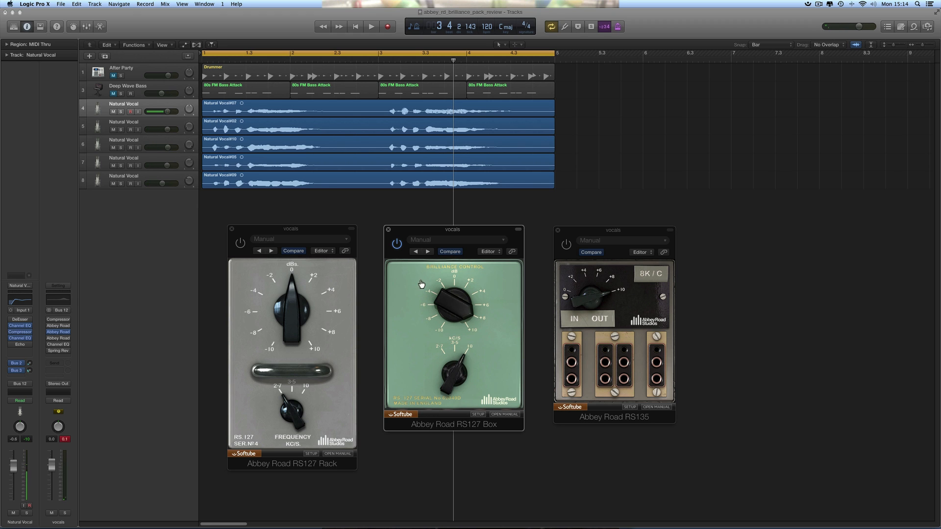
key(space)
click(397, 244)
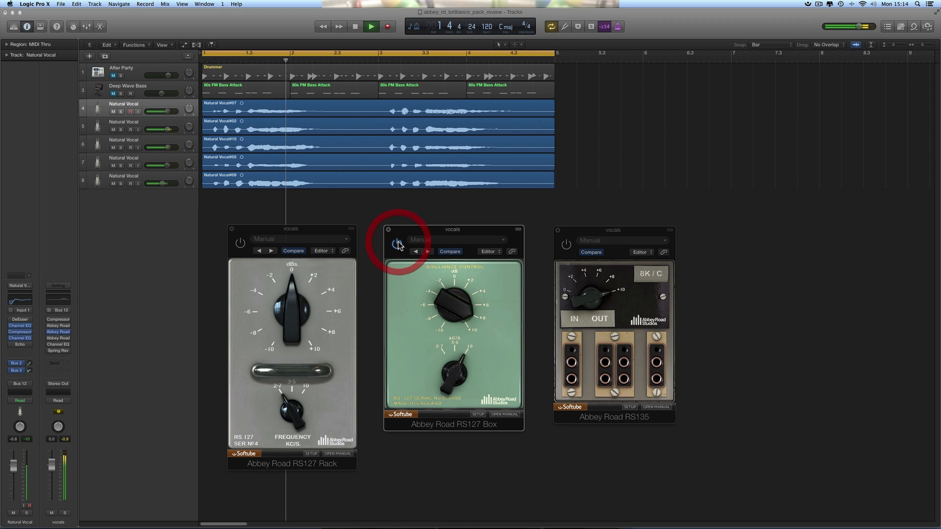
click(398, 245)
key(space)
Bring the RS127 Box's gain back up to 10 dB, compare the vocals with bypass again, and stop playback
mouse_move(449, 300)
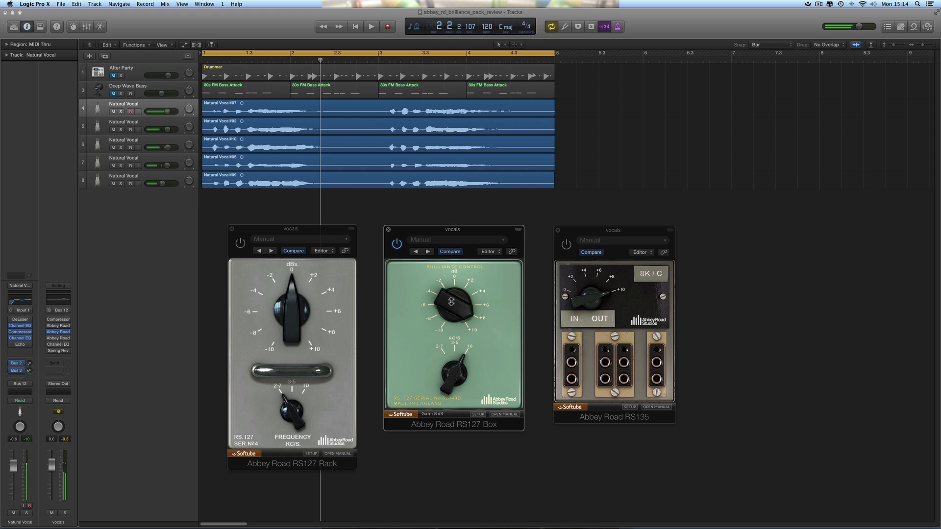
drag(451, 301, 451, 293)
key(space)
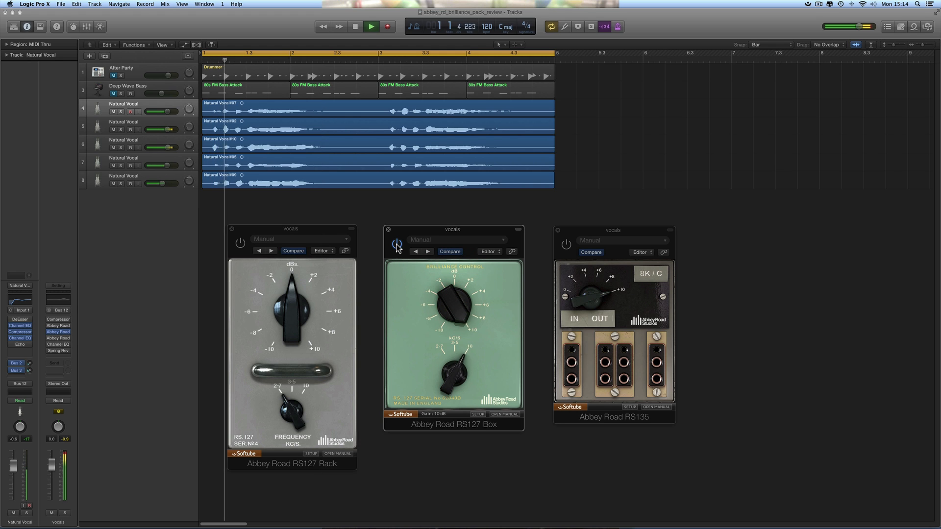
click(398, 245)
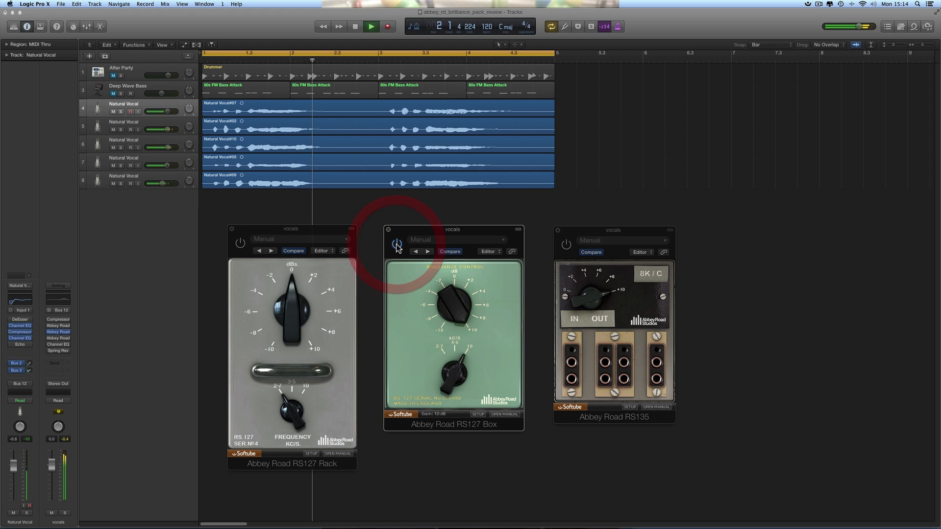
key(space)
Return the RS127 Box's gain to 0 dB, bypass it, and switch on the RS135 instead
drag(448, 300, 443, 311)
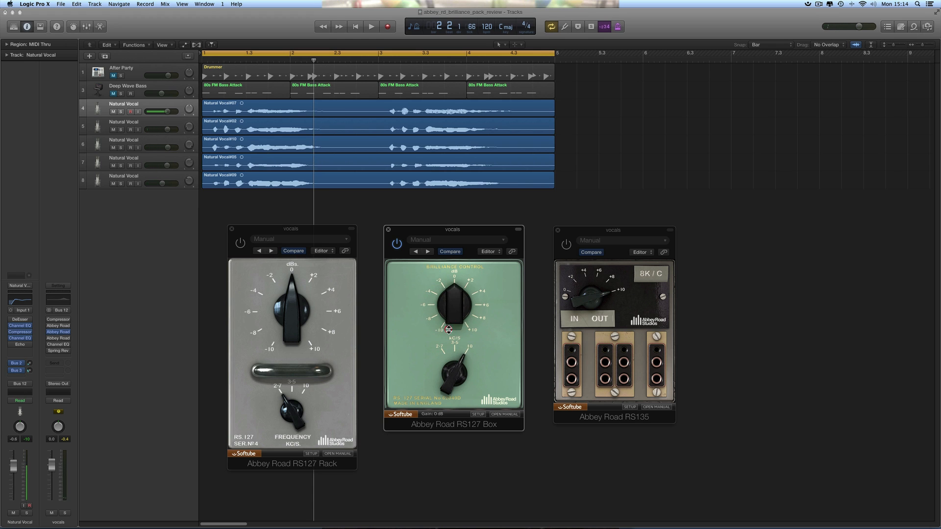
click(397, 245)
click(566, 242)
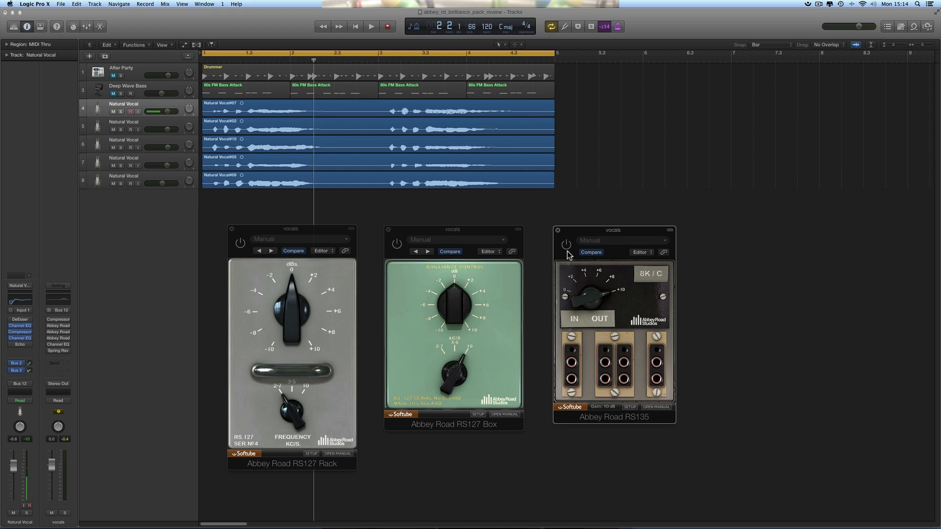
Play the vocals through the RS135 at 10 dB of gain and compare them with the plug-in bypassed
drag(583, 299, 581, 294)
key(space)
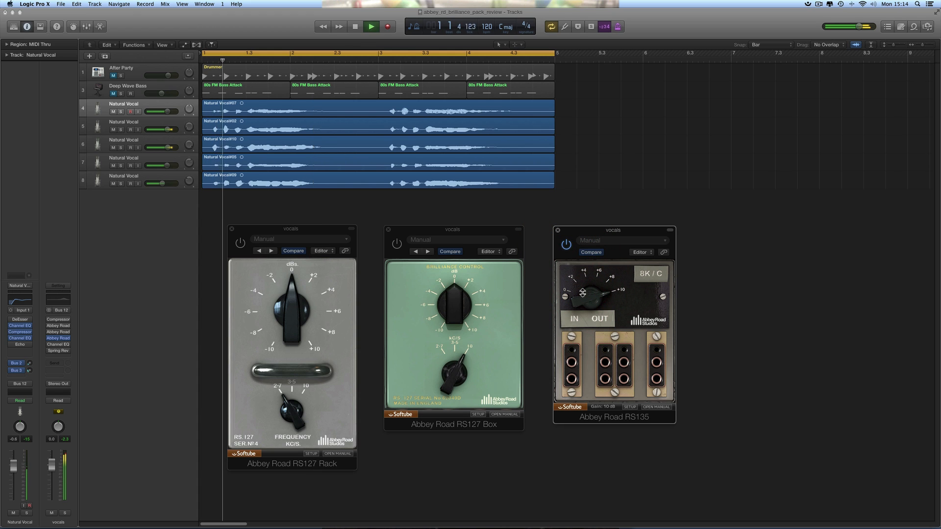
click(567, 245)
click(567, 246)
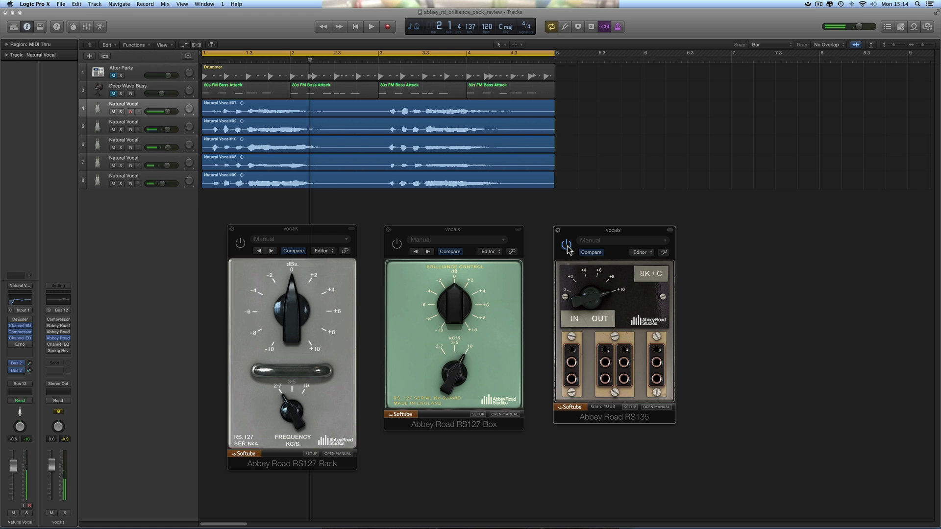
key(space)
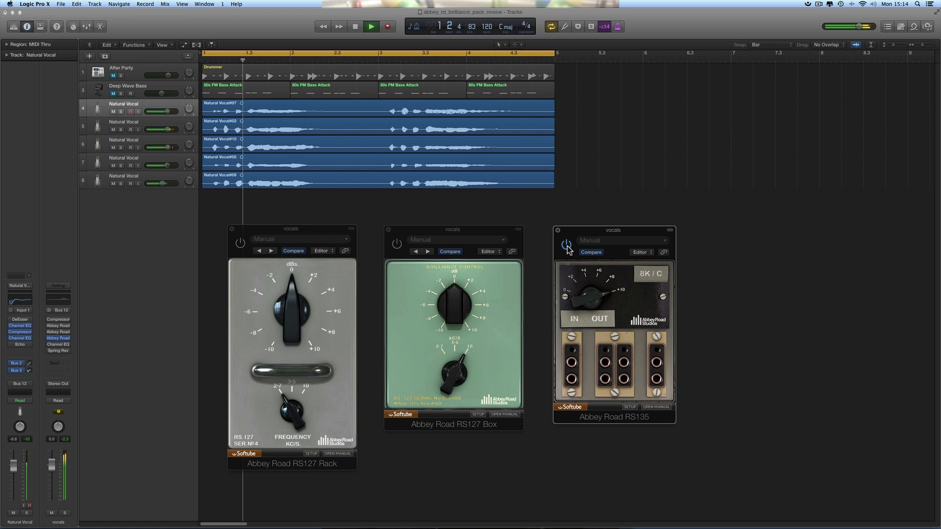
click(567, 246)
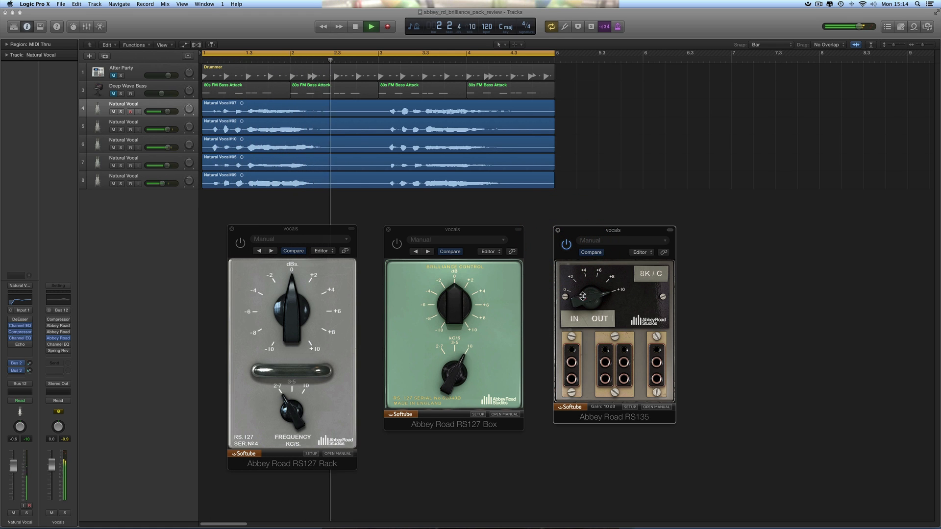
Lower the RS135's gain to 8 dB, compare it with the bypassed vocals, and stop playback
drag(583, 297, 583, 314)
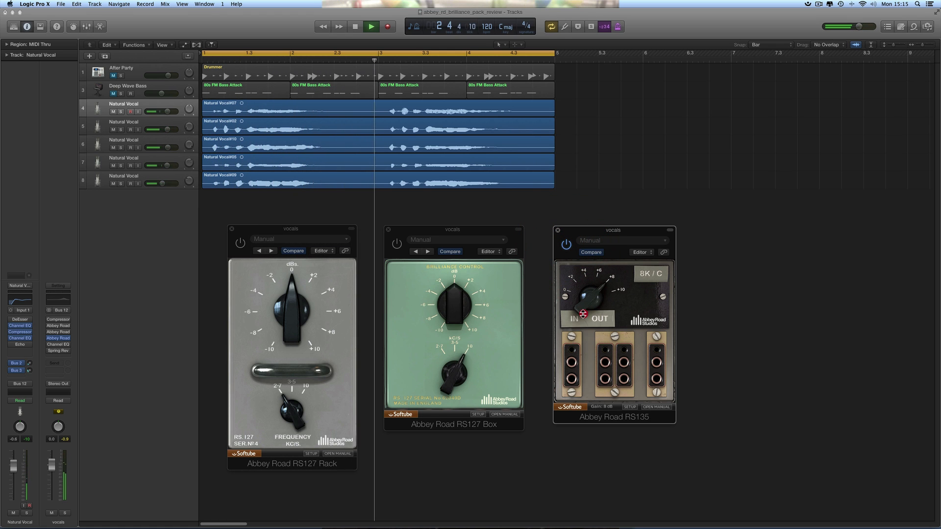
click(567, 245)
click(567, 246)
key(space)
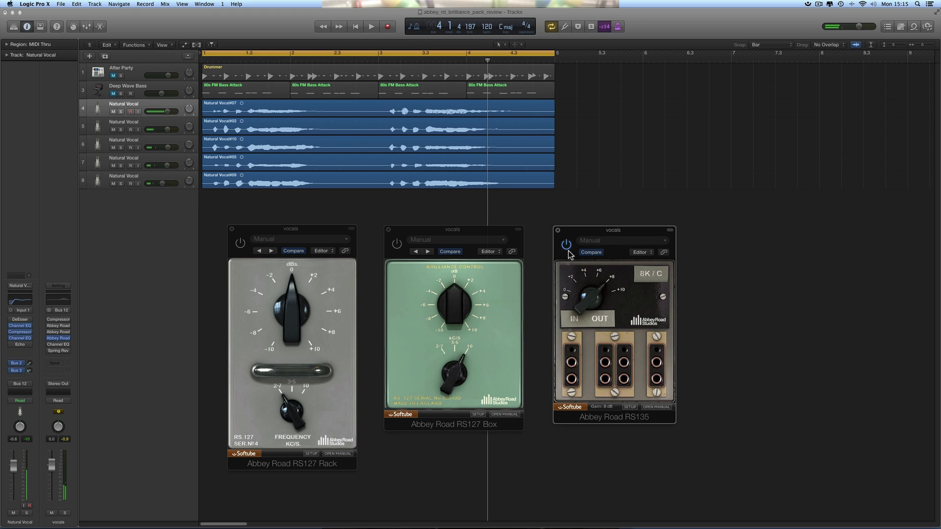
Play the vocals with the RS135's gain raised to 10 dB, compare them with the plug-in bypassed, and stop playback
key(space)
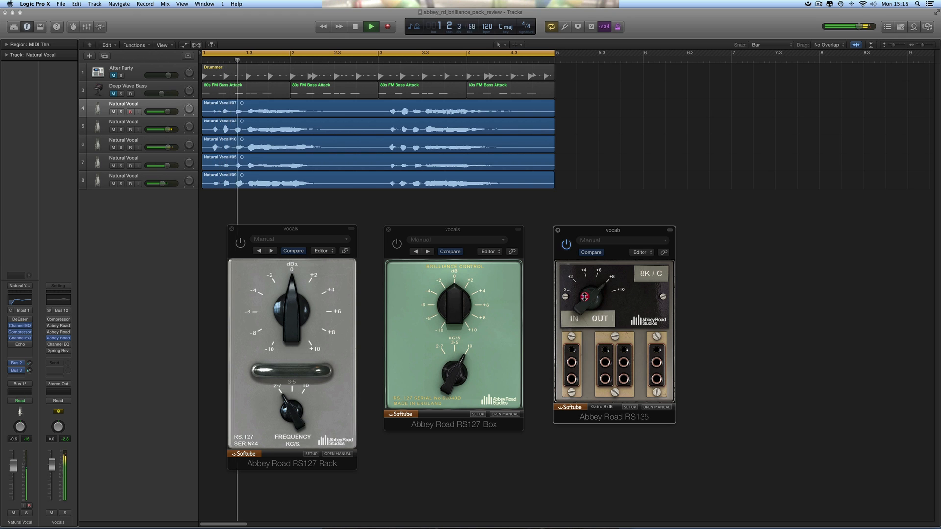
drag(583, 298, 585, 289)
click(569, 247)
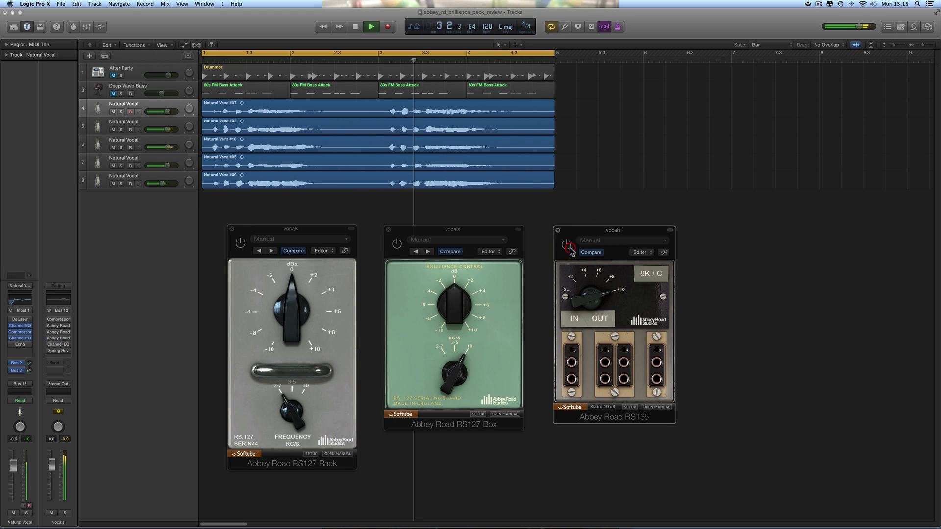
click(569, 247)
key(space)
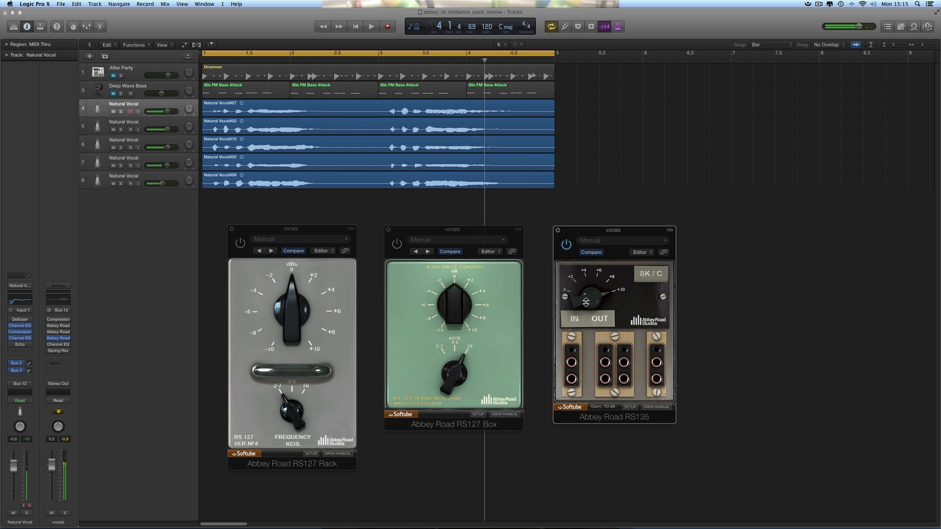
Set the RS135's gain to 8 dB and bypass the plug-in
drag(585, 308, 574, 314)
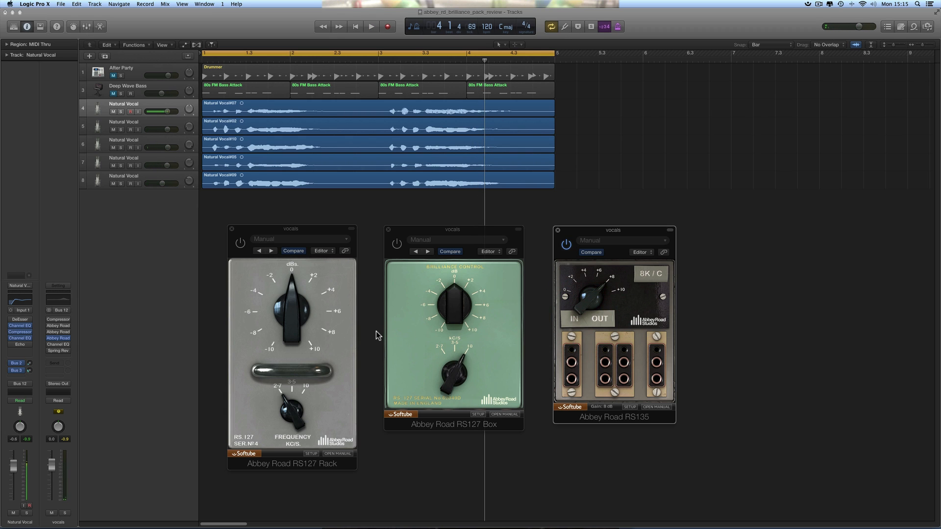
click(566, 245)
scroll(345, 328, right, 1)
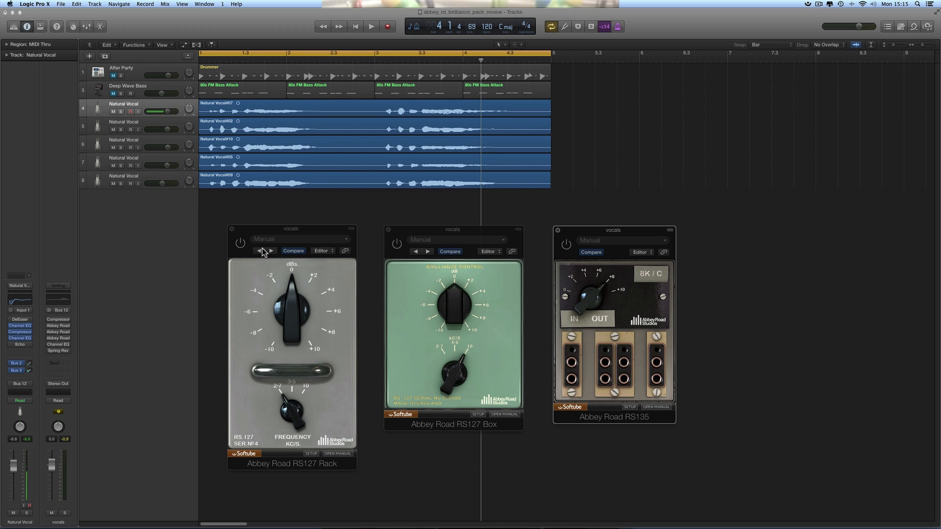
Open the vocals bus's Channel EQ beside the RS127 Rack, and set the Rack to 3.5 kc/s with 6 dB of gain
click(58, 345)
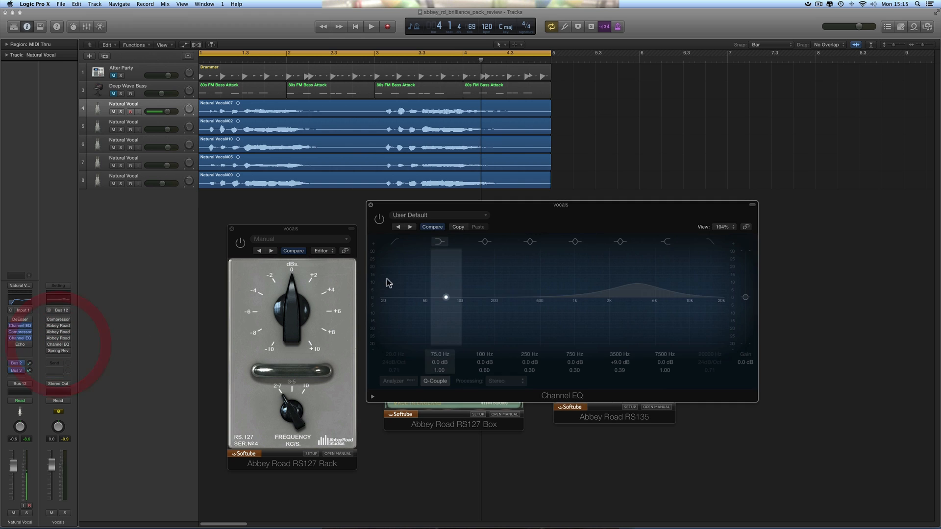
drag(439, 210, 431, 204)
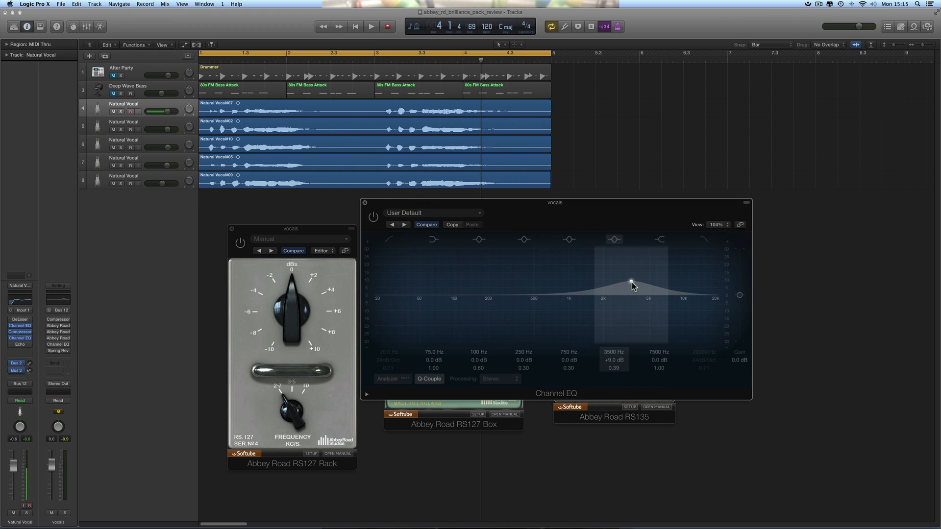
drag(285, 409, 288, 383)
drag(291, 332, 289, 310)
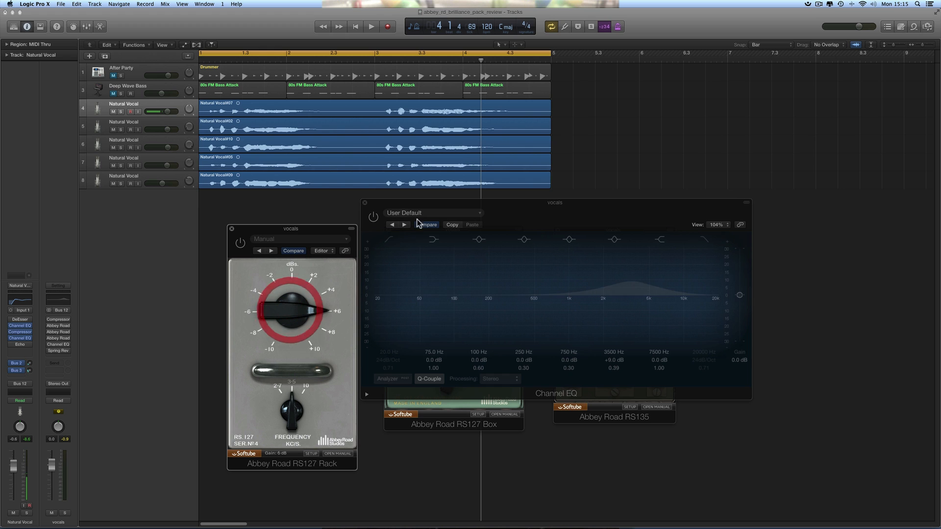
mouse_move(429, 204)
mouse_down()
mouse_move(440, 279)
mouse_move(439, 219)
mouse_up()
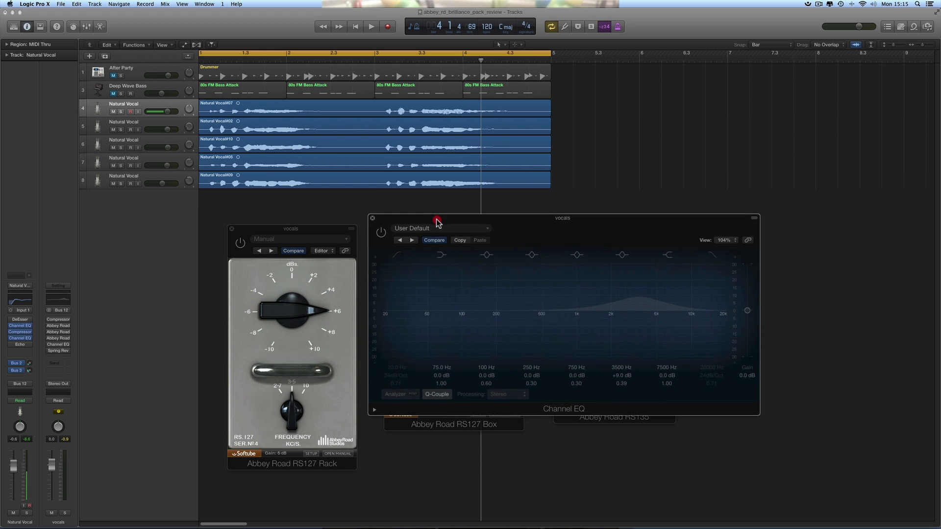
Switch on the RS127 Rack, compare the playing vocals with the plug-in bypassed, and stop playback
click(241, 244)
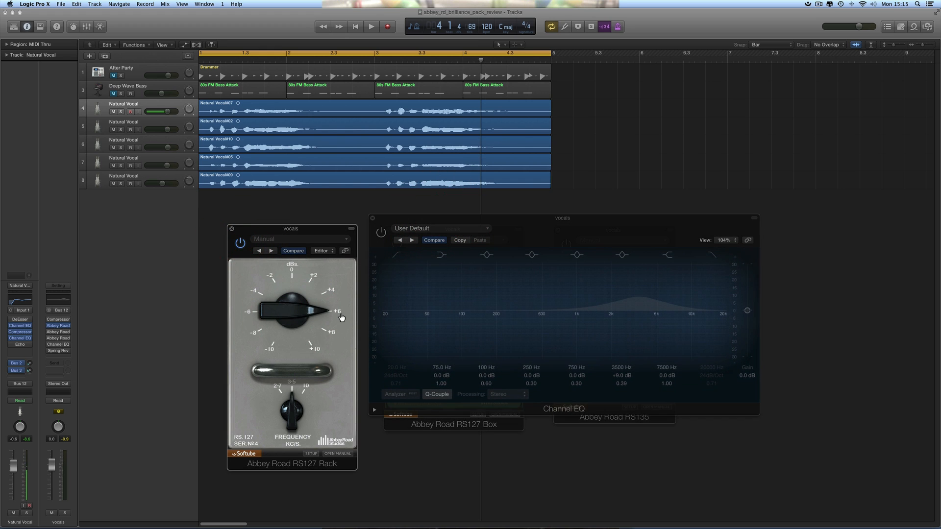
key(space)
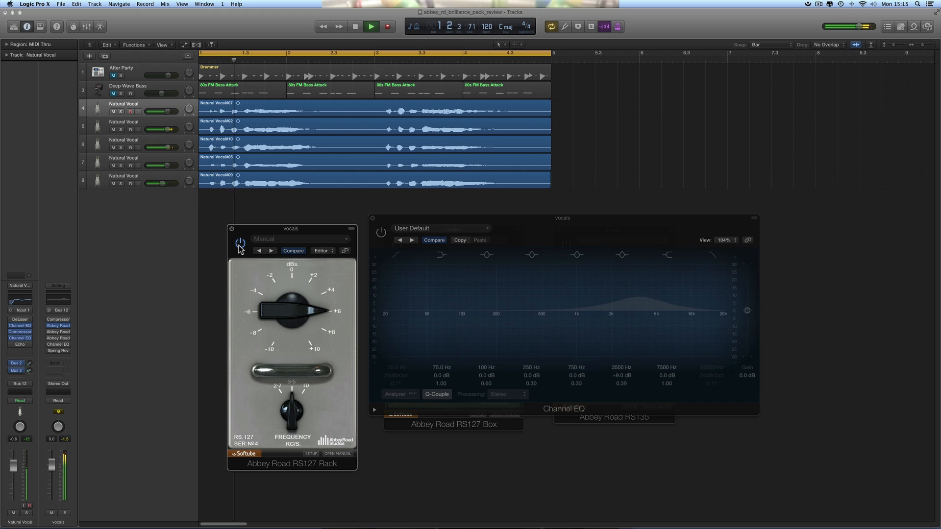
click(240, 243)
click(240, 244)
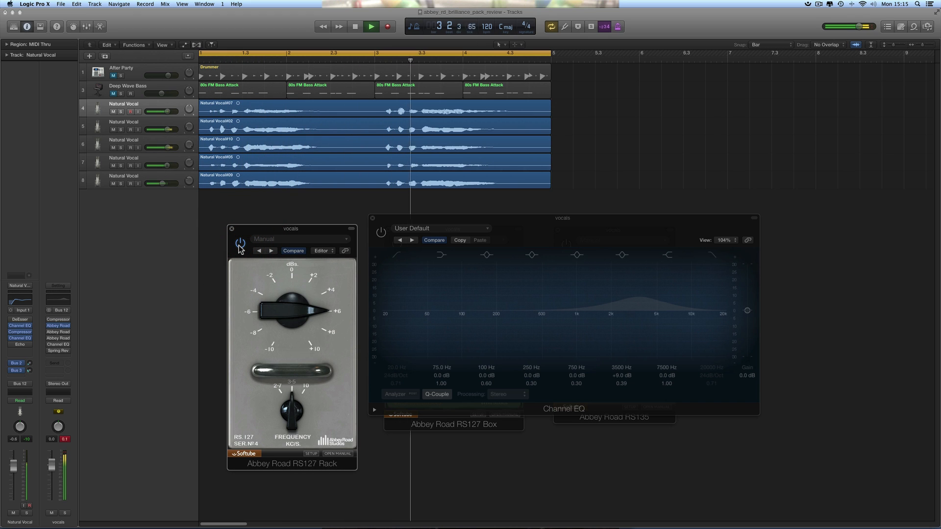
click(241, 244)
click(240, 243)
key(space)
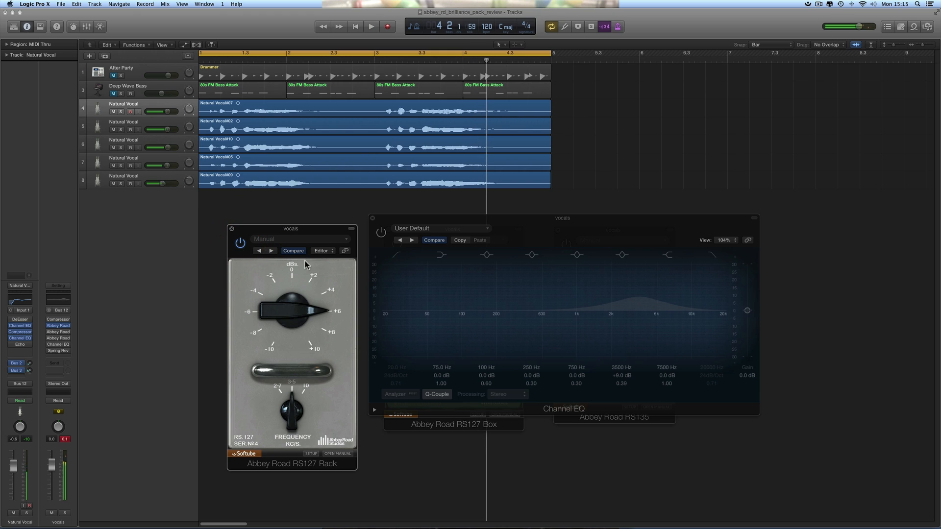
Switch from the RS127 Rack to the Channel EQ, with its 3500 Hz band at +7.5 dB and Q 0.43, and audition the vocals
click(517, 221)
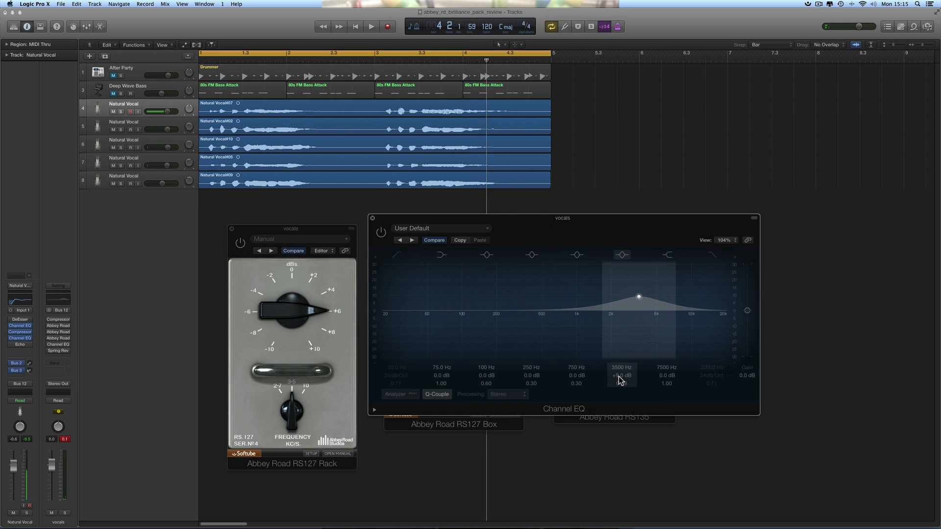
drag(620, 380, 622, 387)
click(381, 233)
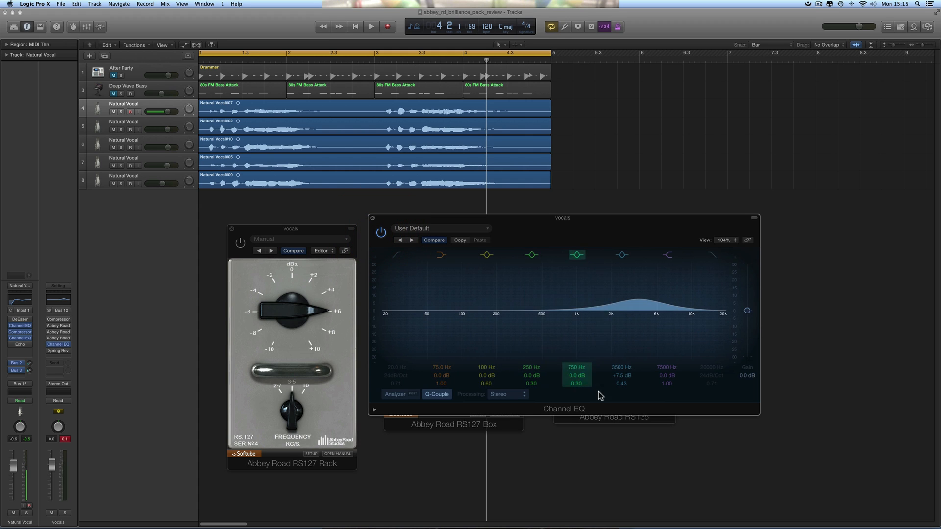
key(space)
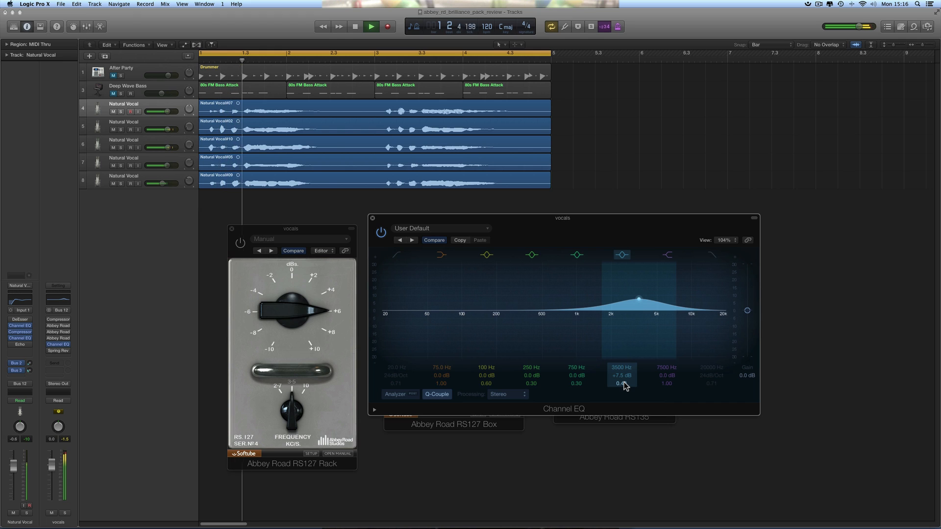
key(space)
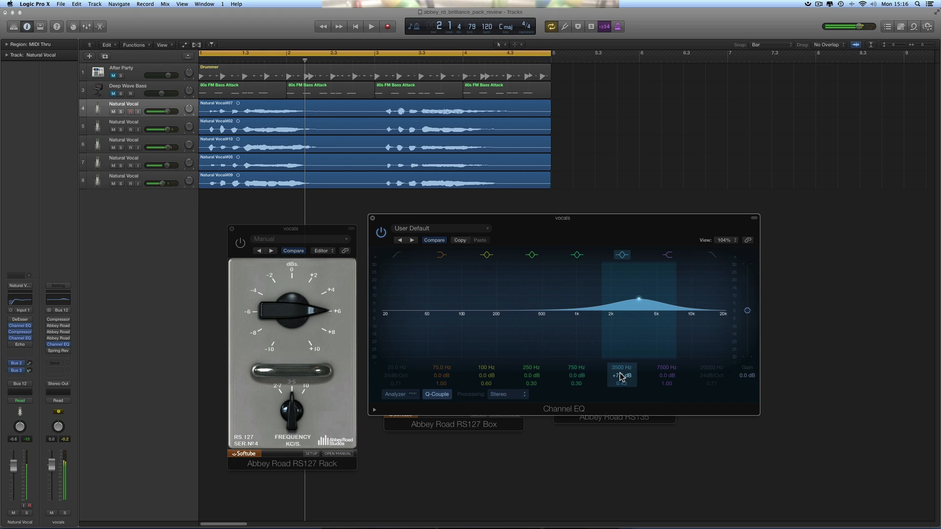
Raise the Channel EQ's 3500 Hz band to +10 dB with a Q of 0.71 and audition the vocals twice
drag(622, 376, 621, 369)
key(space)
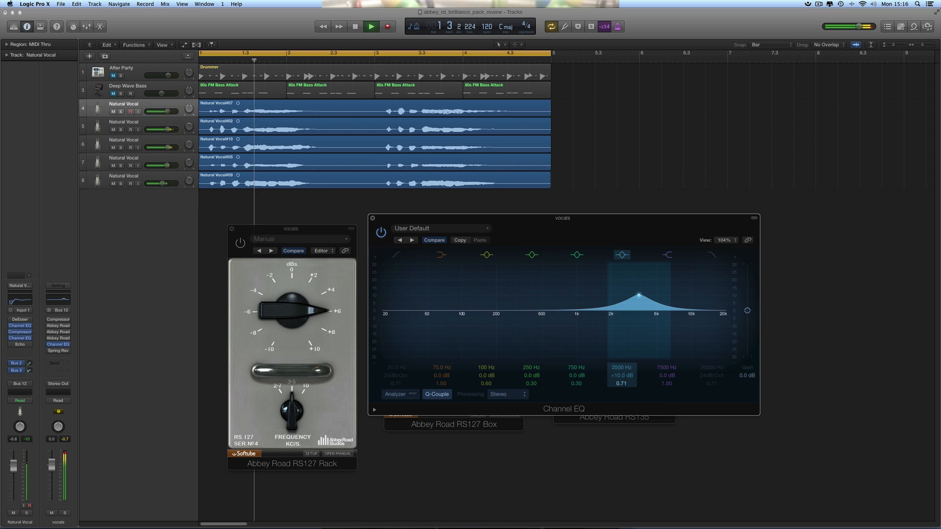
key(space)
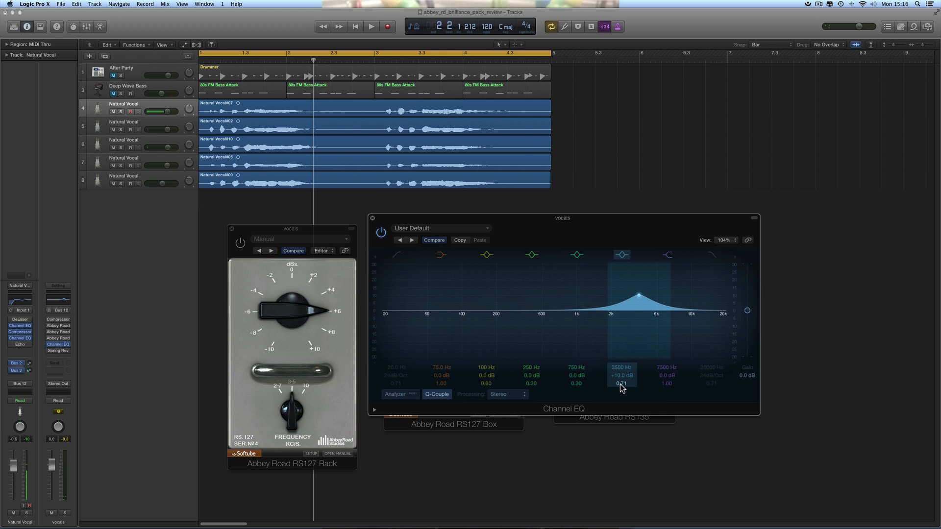
key(space)
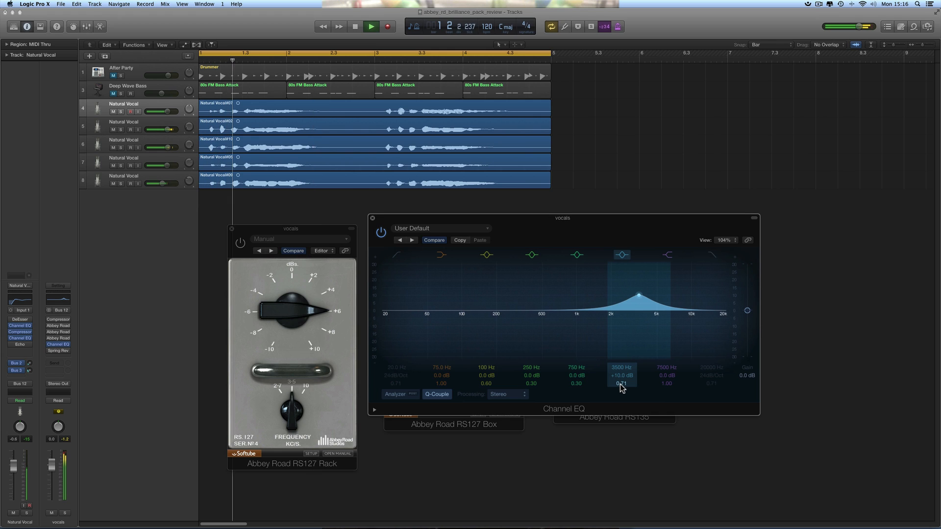
key(space)
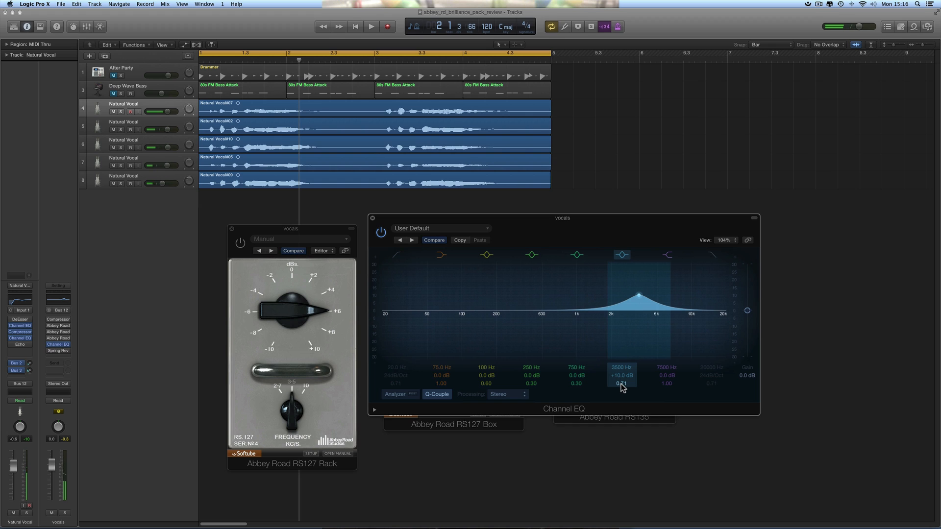
Set the Channel EQ's 3500 Hz band to +9 dB with a Q of 0.31 and audition the vocals
drag(623, 387, 621, 395)
key(space)
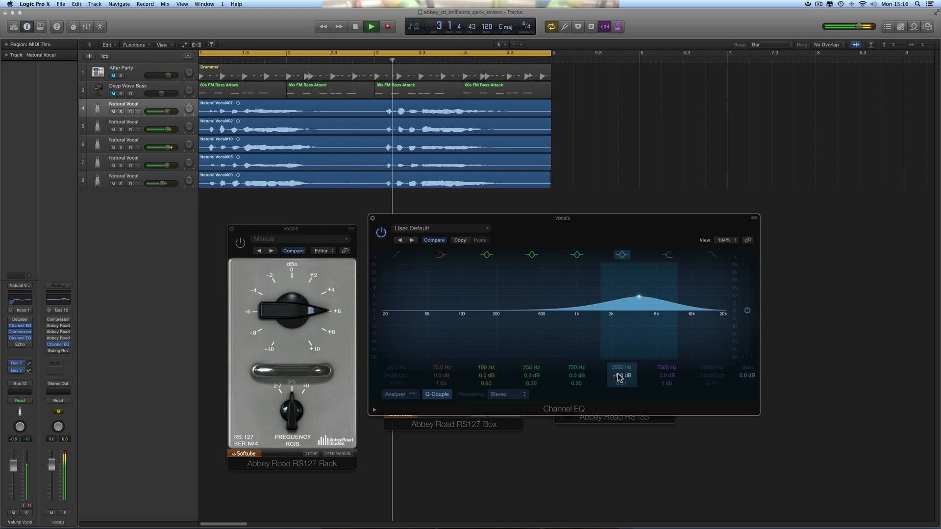
key(space)
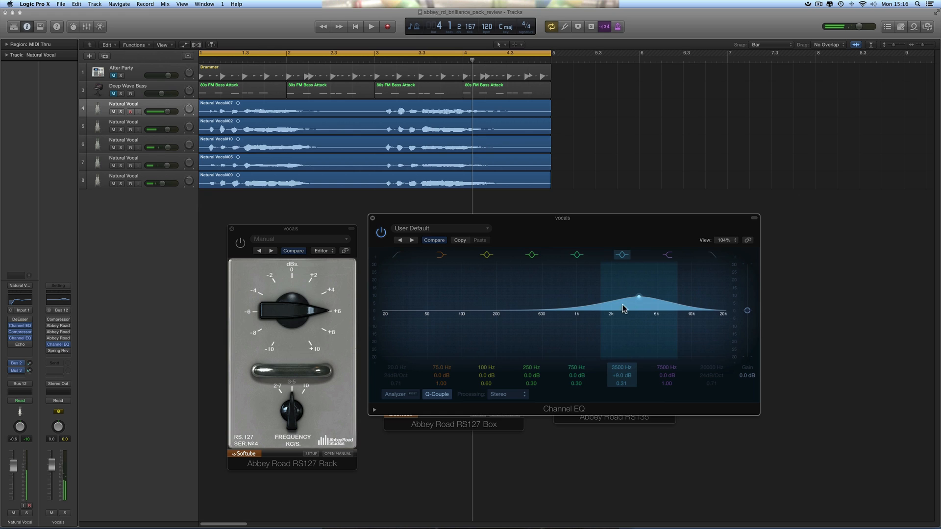
Play the vocals through the Channel EQ, swap it for the RS127 Rack during playback, and stop
click(384, 235)
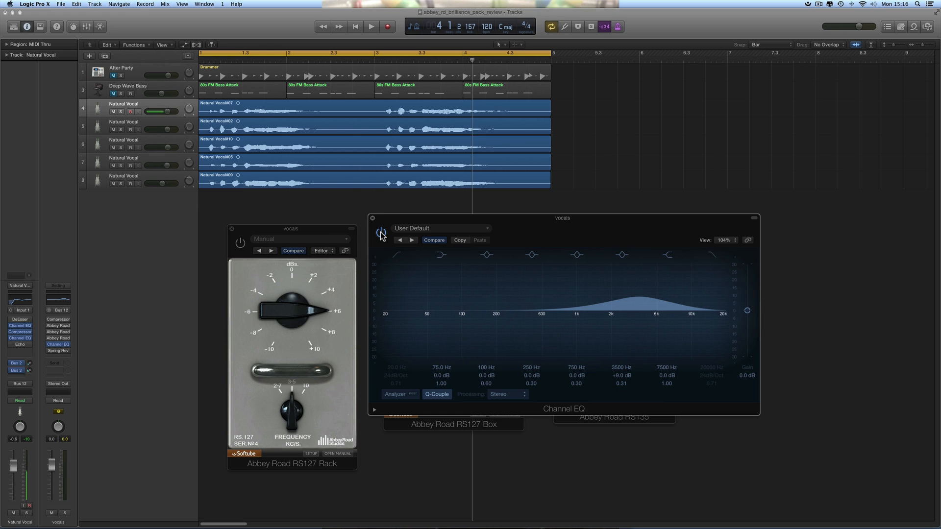
key(space)
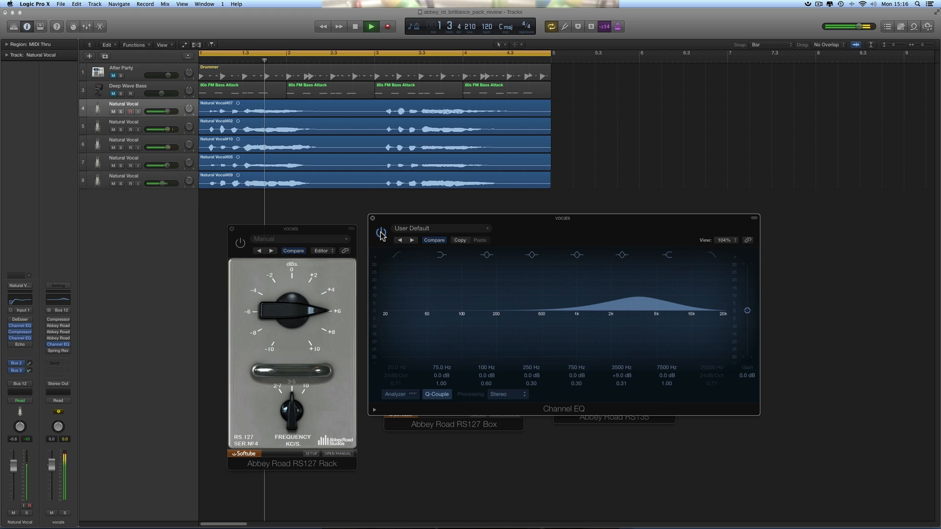
click(381, 234)
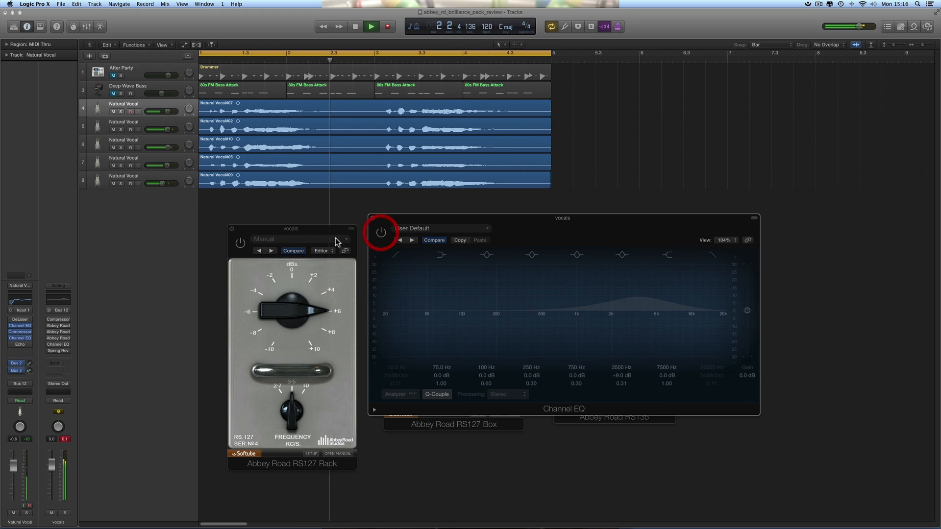
click(241, 243)
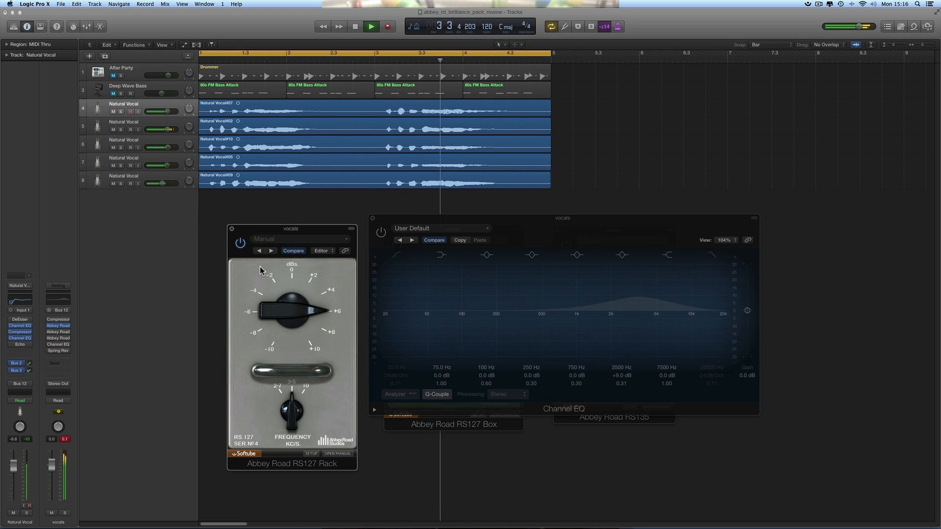
key(space)
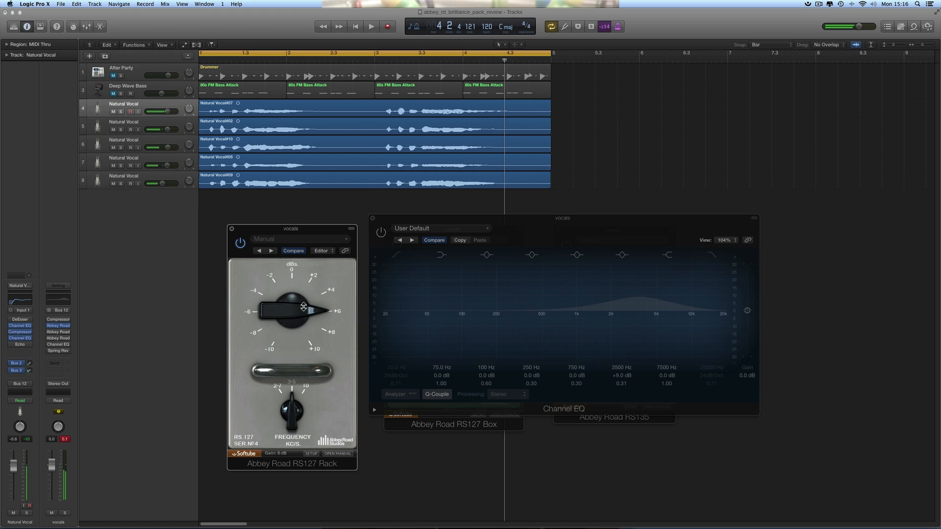
Raise the RS127 Rack's gain to 8 dB and audition the vocals
drag(290, 309, 290, 302)
key(space)
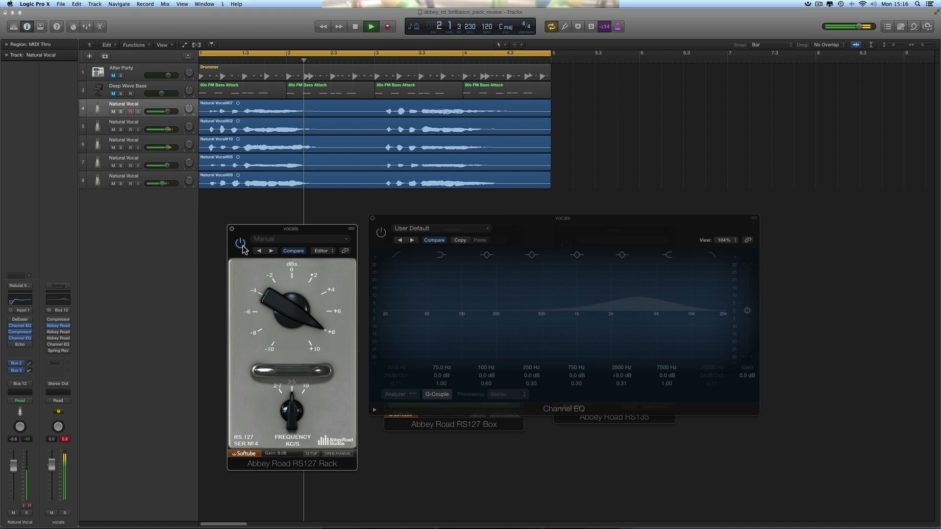
key(space)
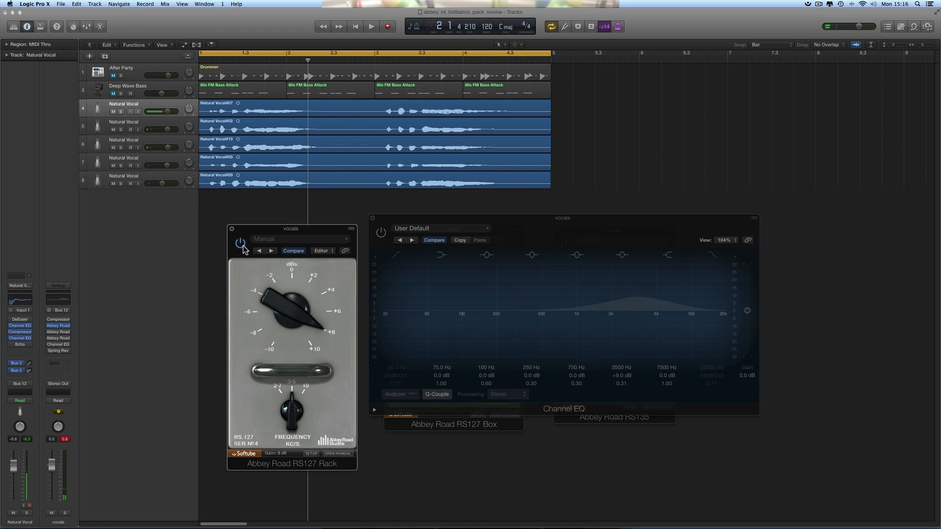
Compare the RS127 Rack with the Channel EQ on the playing vocals, stop playback, and bypass and close the Channel EQ
key(space)
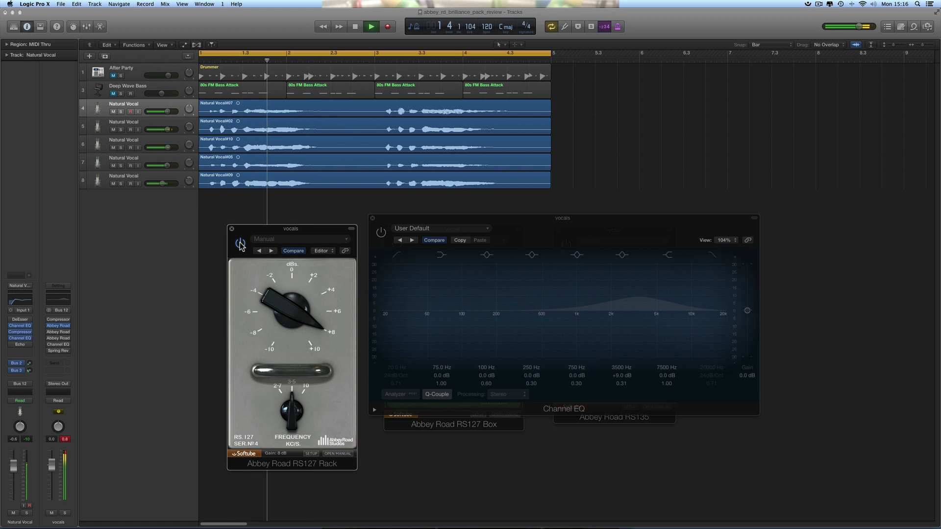
click(241, 243)
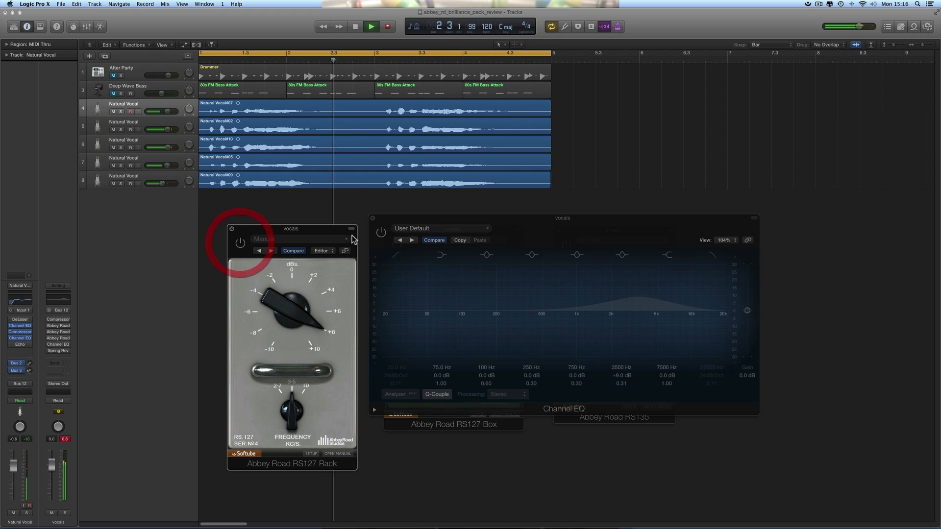
click(381, 234)
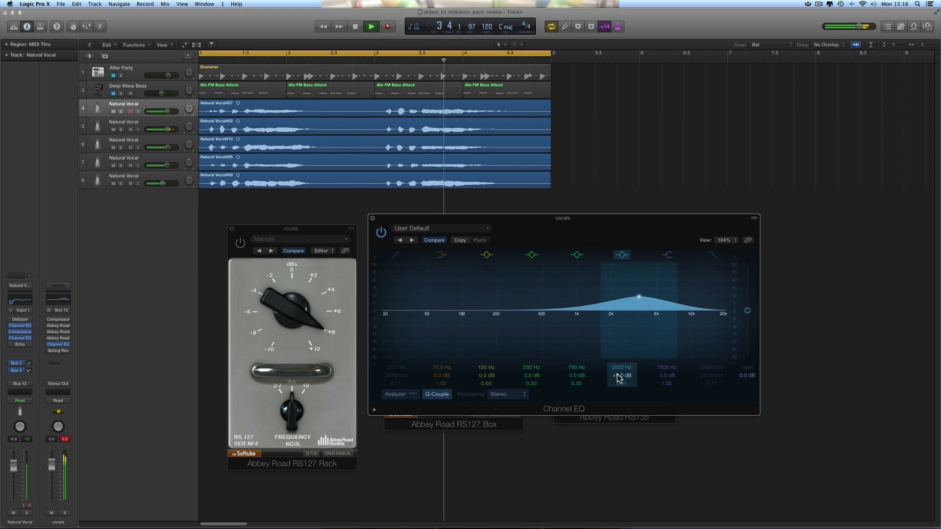
key(space)
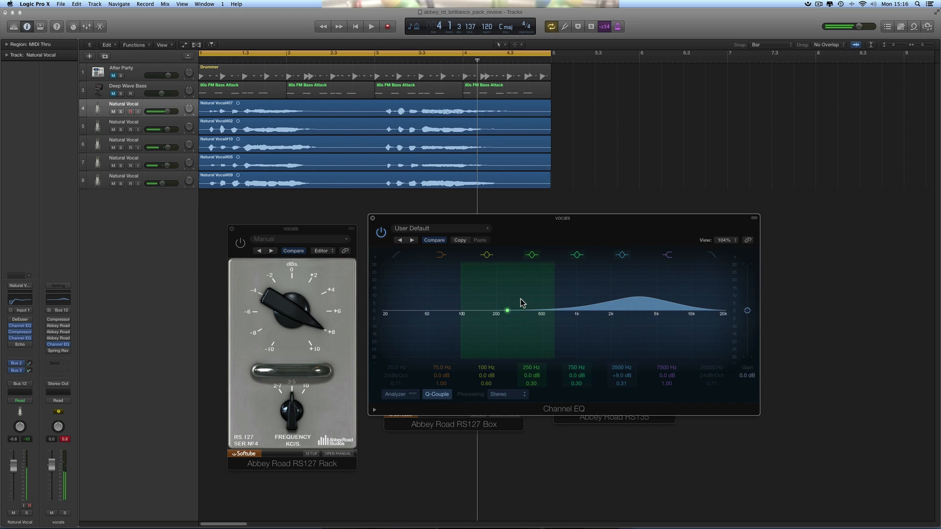
click(381, 233)
click(372, 218)
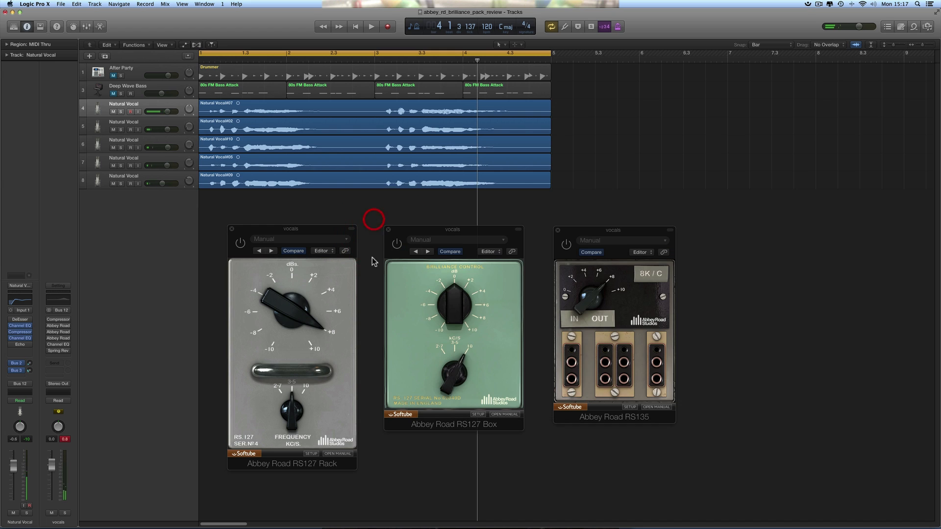
Set the RS127 Rack's gain to 4 dB and the RS127 Box's gain to 2 dB
drag(282, 304, 282, 315)
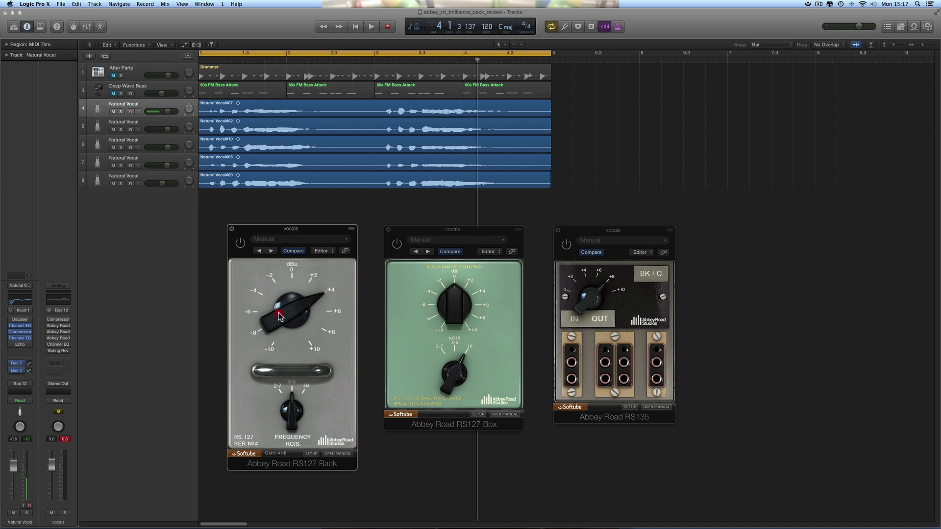
drag(457, 310, 457, 300)
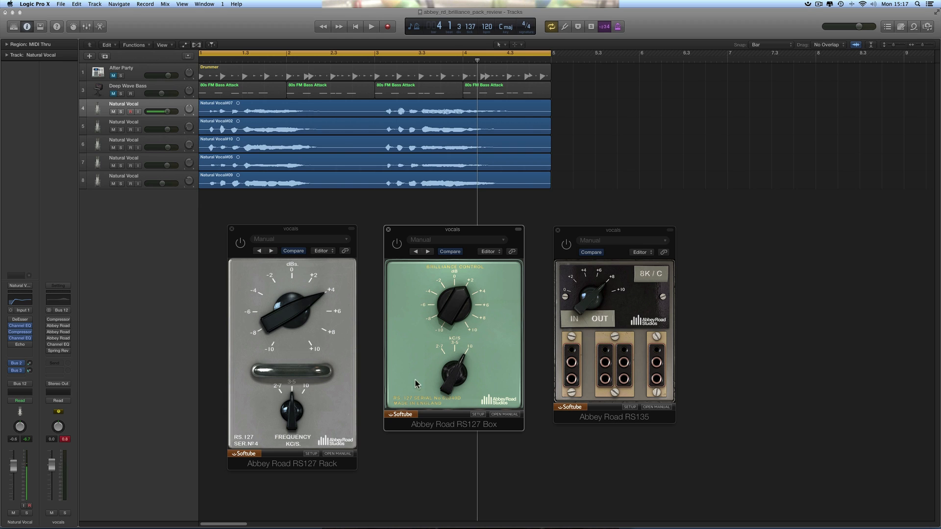
click(615, 235)
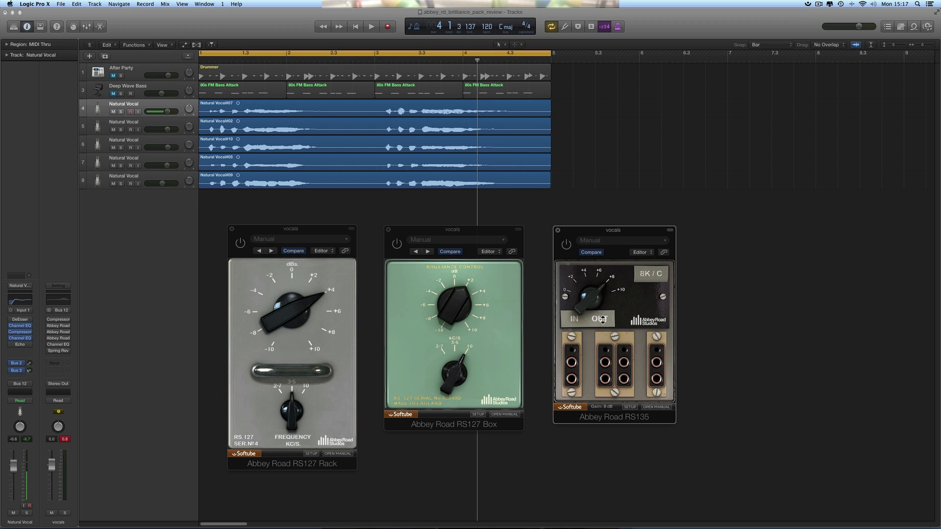
drag(319, 230, 318, 229)
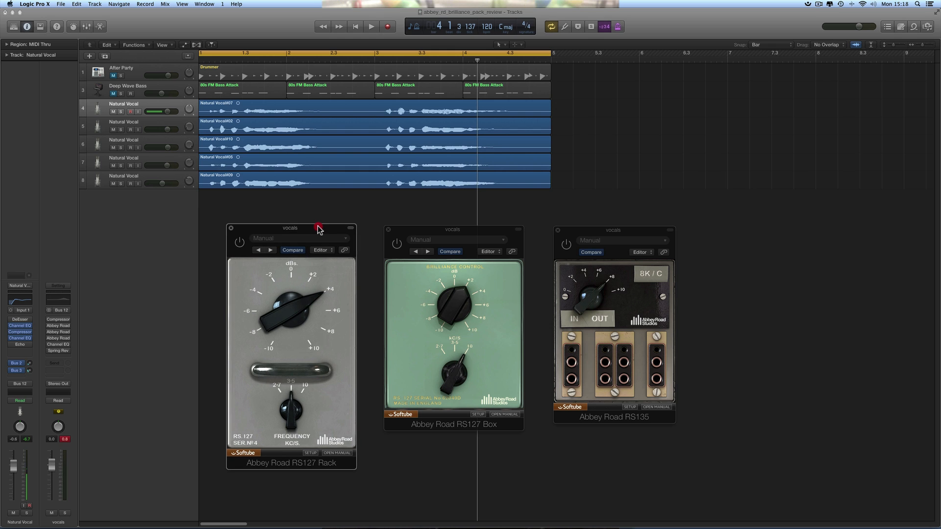
click(417, 229)
drag(418, 228, 415, 229)
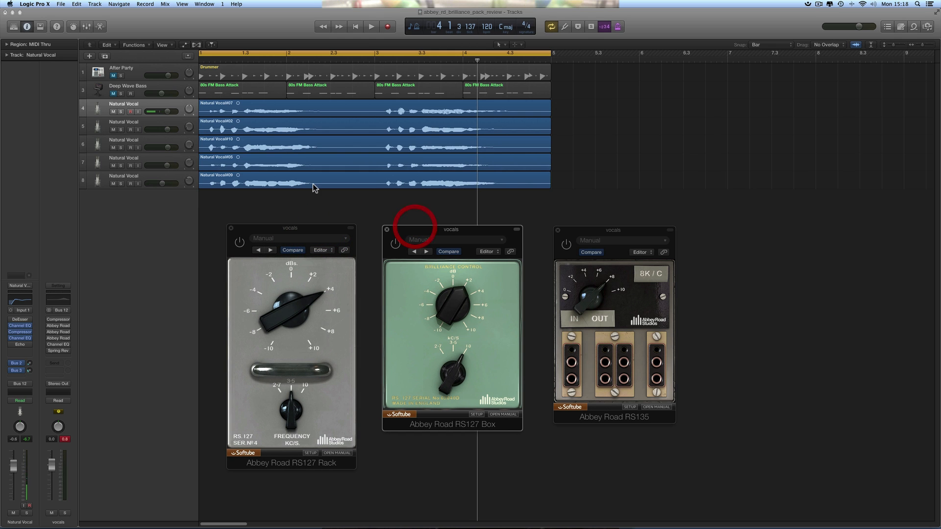
scroll(288, 113, left, 2)
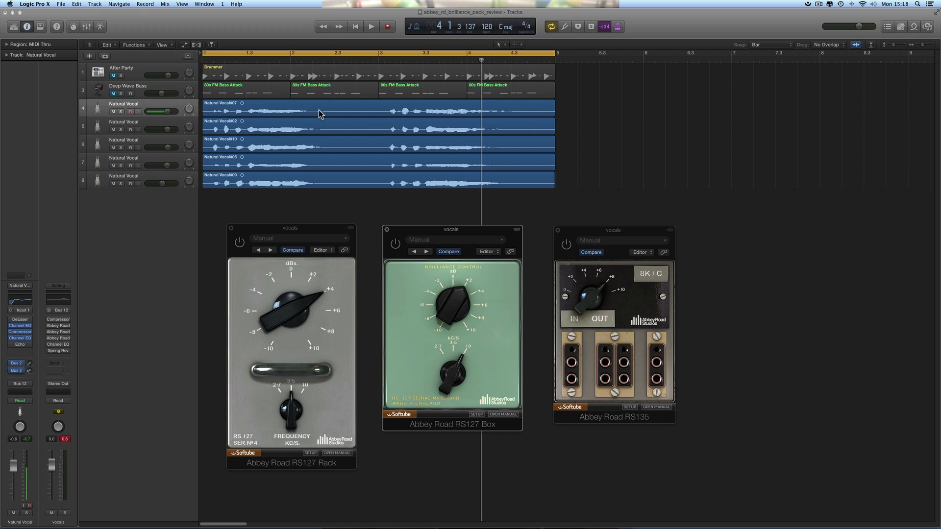
Audition the vocals with the Abbey Road EQs bypassed, stop playback, and switch on the RS127 Rack, RS127 Box and RS135
click(371, 31)
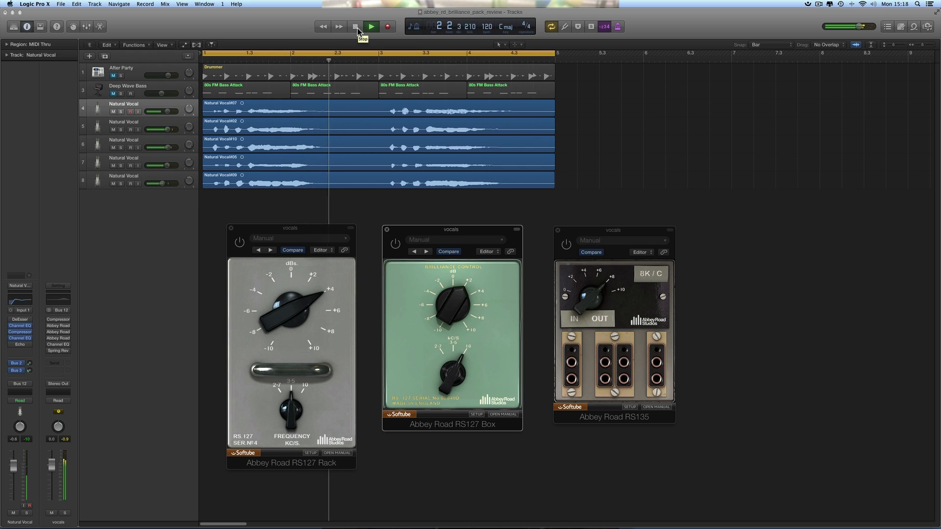
click(357, 27)
click(240, 244)
click(395, 244)
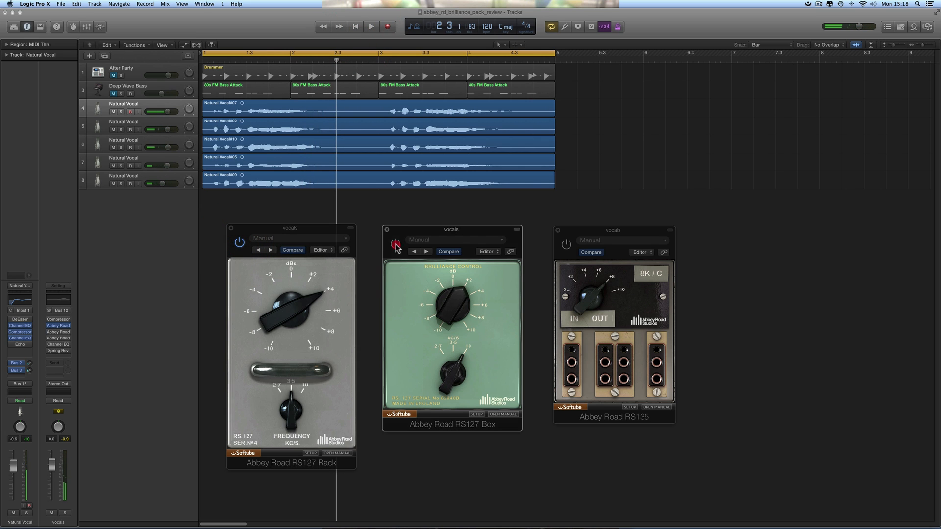
click(566, 244)
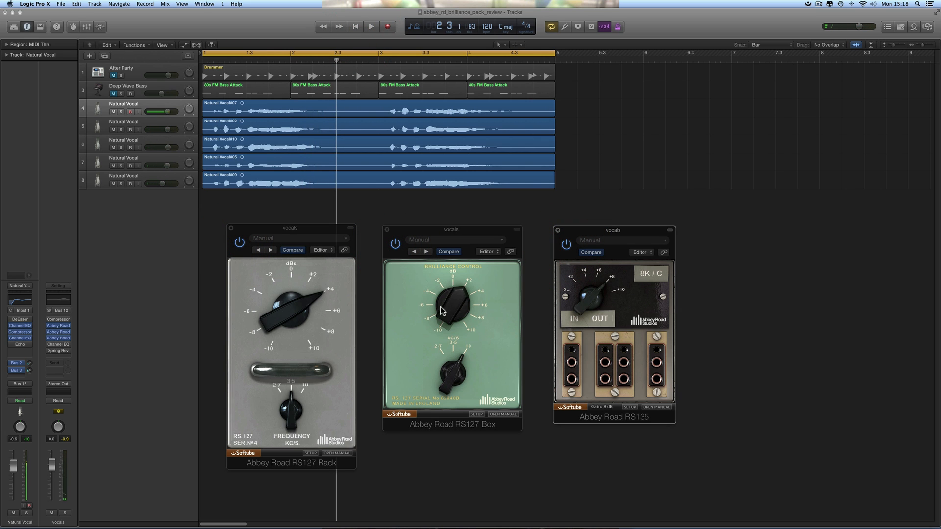
Set the RS127 Rack to 2 dB at 2.7 and the RS127 Box's frequency to 3.5 kHz, and audition the vocals
drag(294, 309, 294, 434)
mouse_move(447, 378)
mouse_down()
mouse_move(446, 406)
mouse_move(447, 387)
mouse_up()
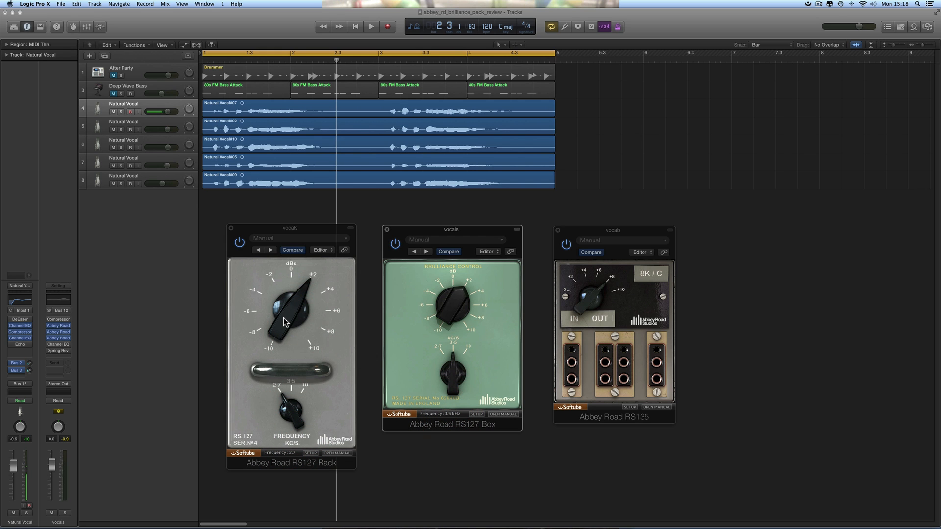
key(space)
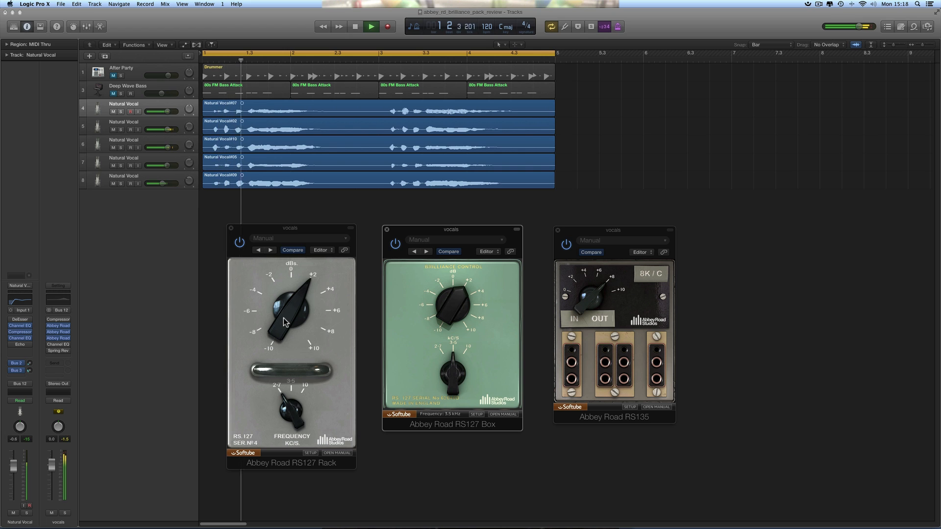
key(space)
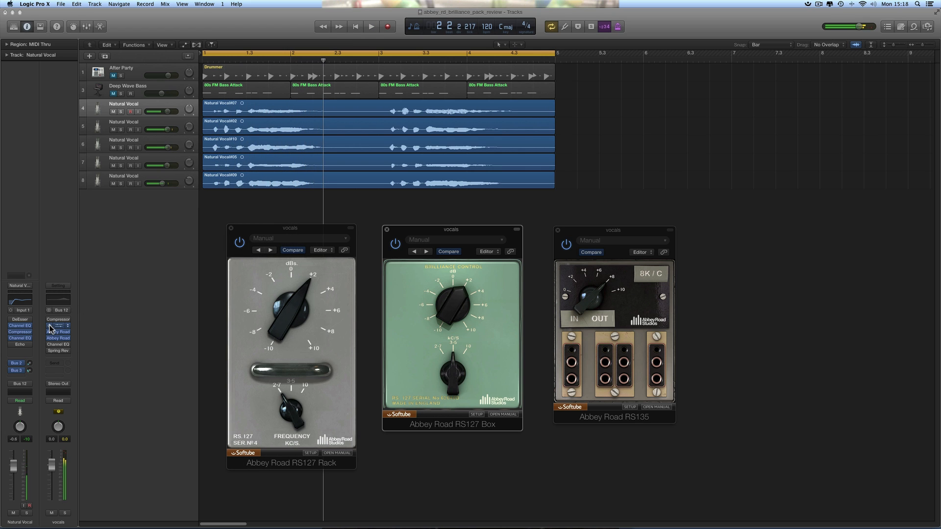
Bypass the three Abbey Road EQs on the vocal bus, audition the vocals, and switch the EQs back on
drag(49, 326, 49, 339)
key(space)
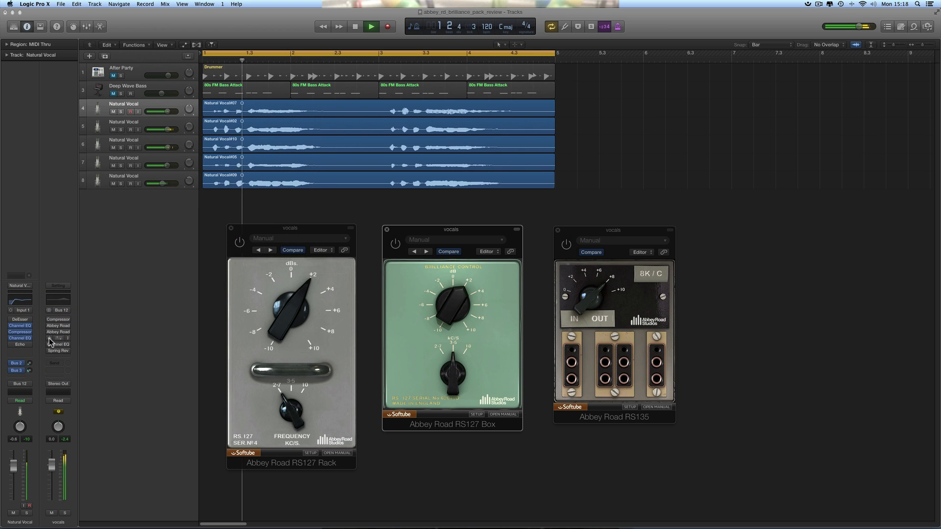
key(space)
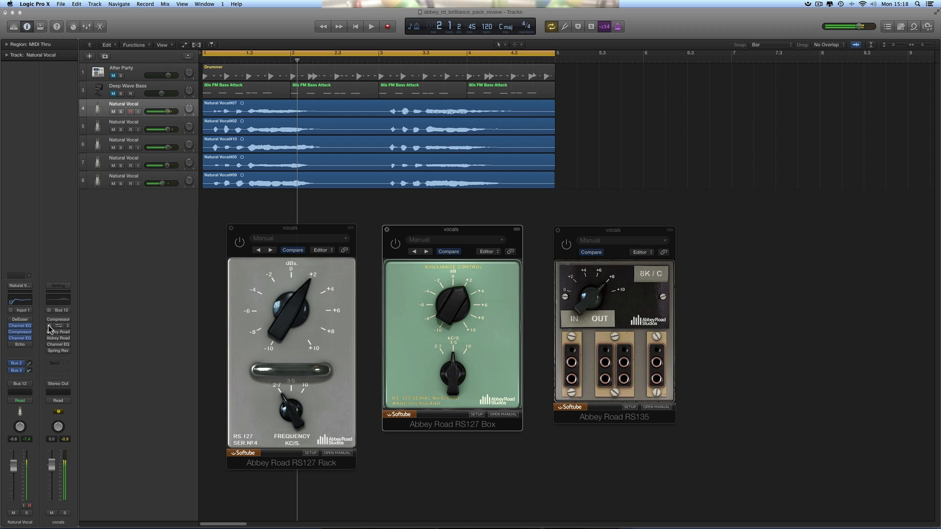
drag(49, 326, 49, 338)
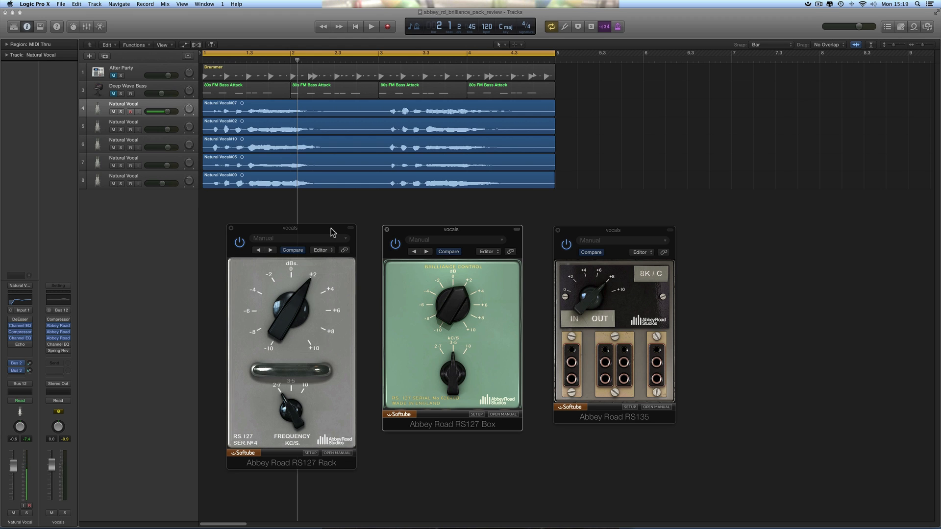
drag(332, 232, 330, 233)
drag(411, 229, 409, 229)
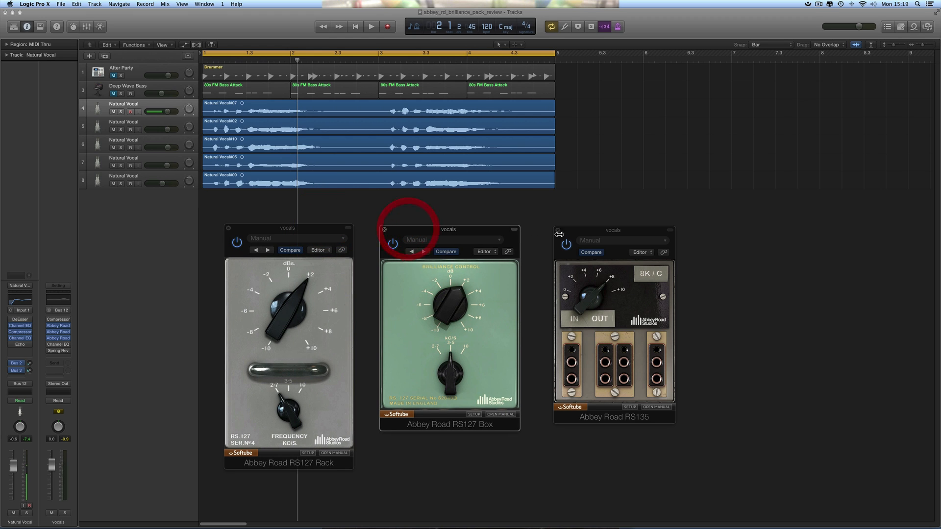
drag(582, 232, 579, 233)
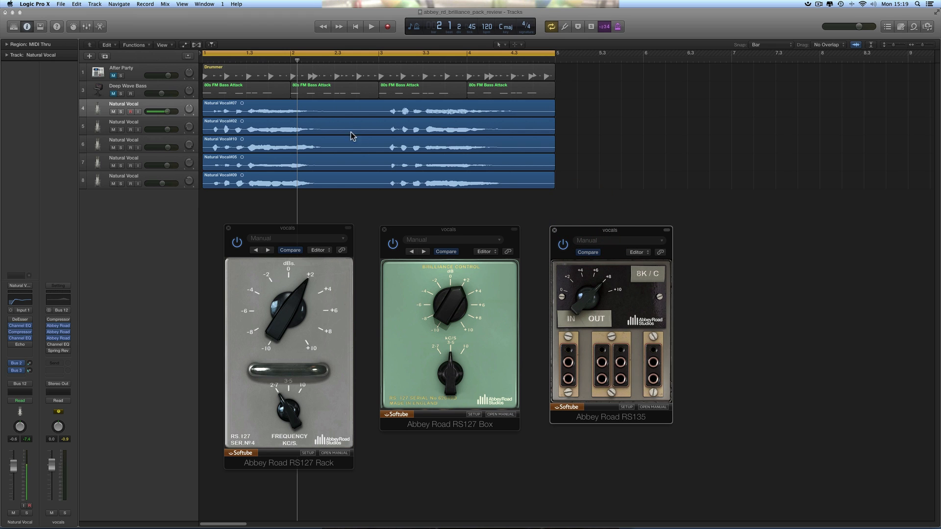
Play the vocals while toggling all three Abbey Road EQs between bypassed and active, stop, and replay them with the EQs active
key(space)
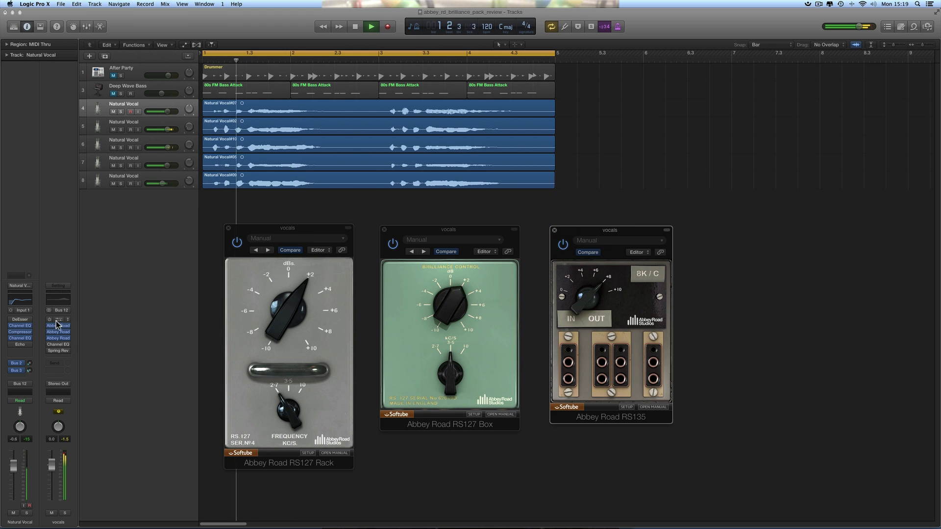
drag(49, 326, 48, 337)
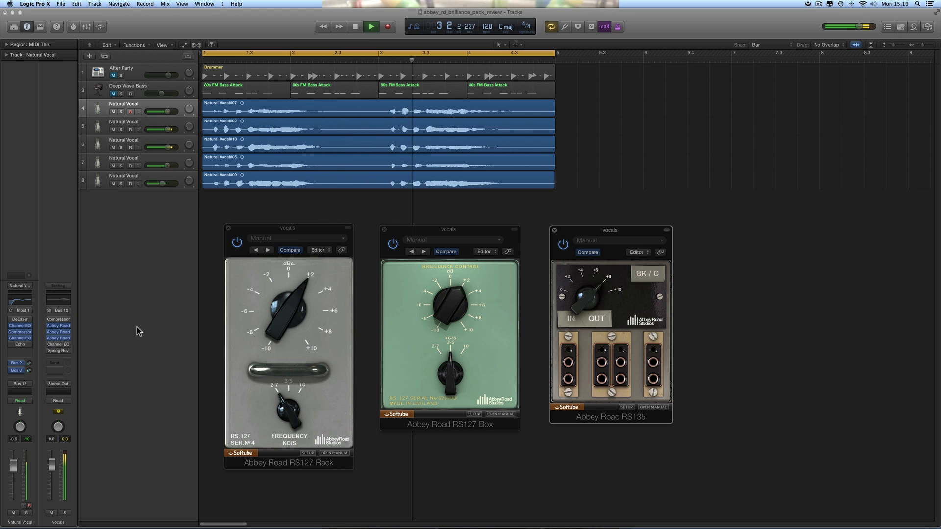
drag(49, 326, 50, 338)
key(space)
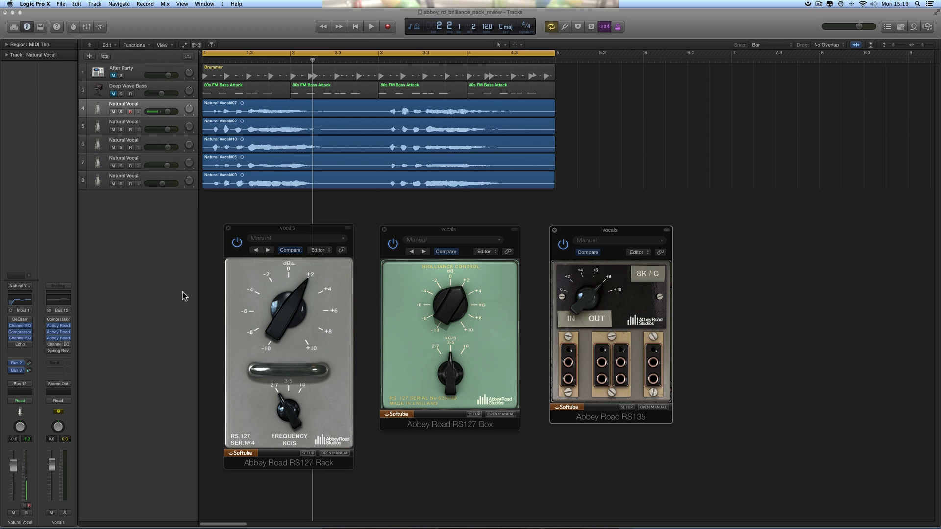
key(space)
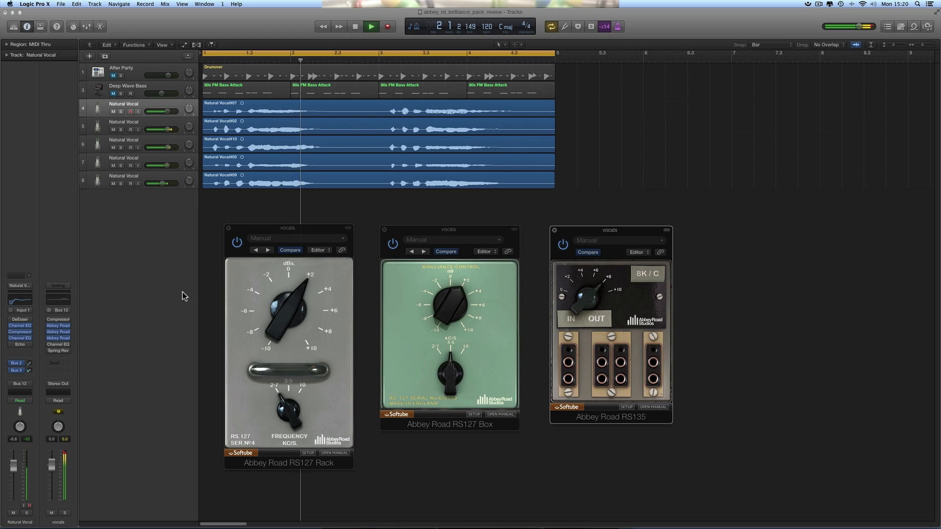
key(space)
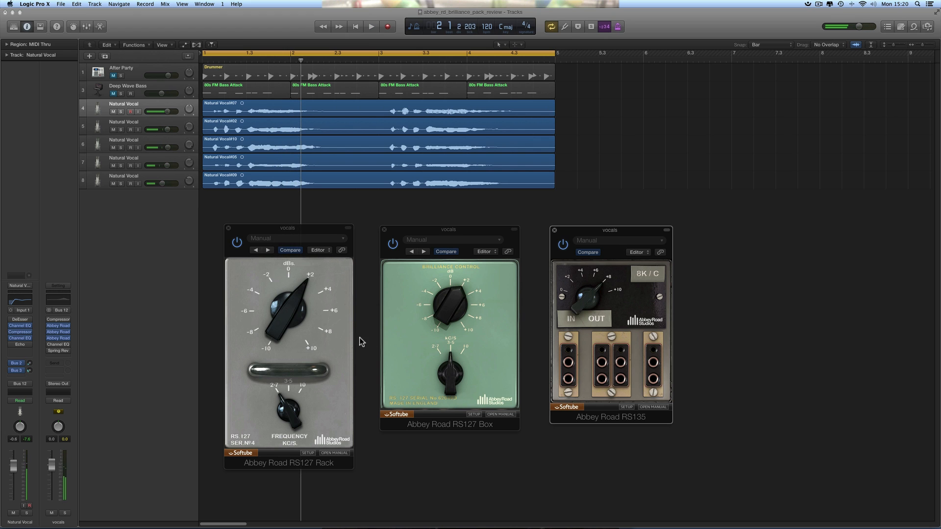
click(335, 341)
click(416, 342)
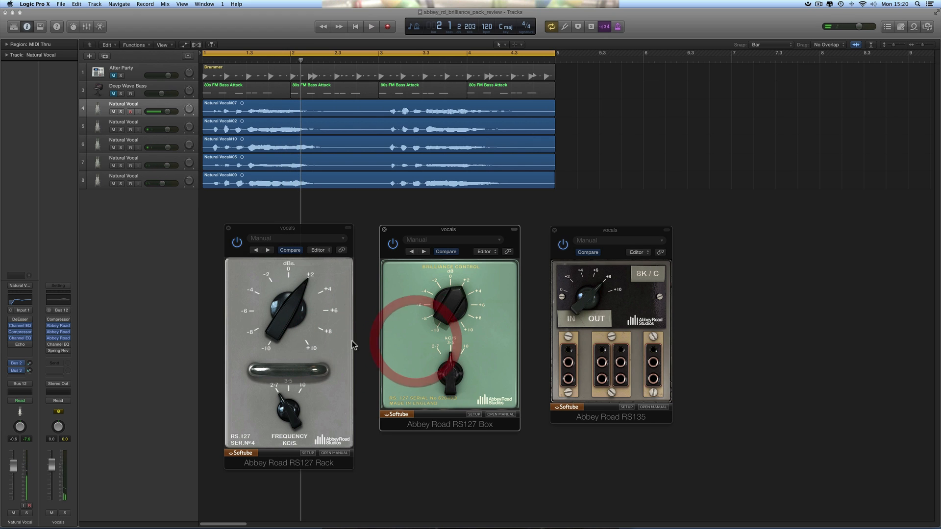
click(346, 342)
click(390, 341)
Set the RS127 Rack's gain to -8 dB and the RS127 Box's gain to 6 dB for the playing vocals
mouse_move(444, 367)
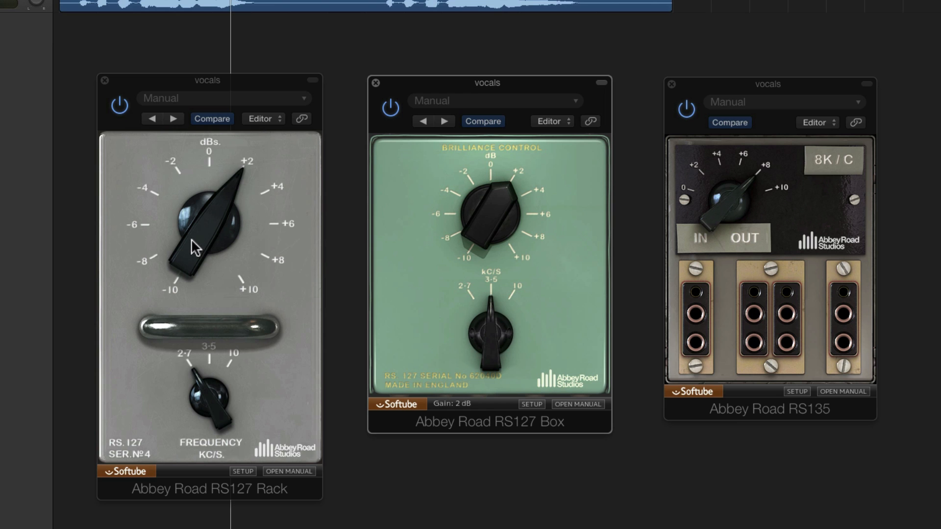
drag(195, 237, 207, 308)
mouse_move(482, 212)
mouse_down()
mouse_move(487, 200)
mouse_move(492, 208)
mouse_up()
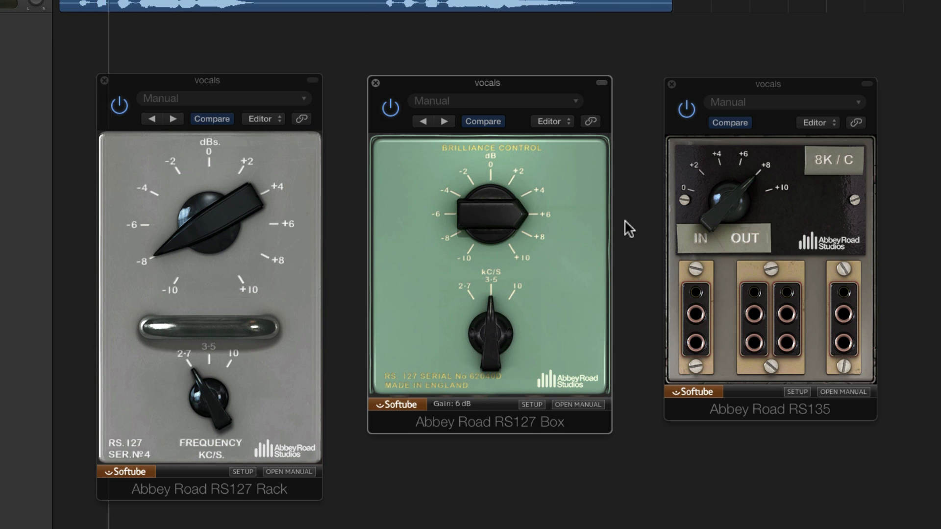
Step the RS127 Rack's gain through -6 dB and -2 dB up to 6 dB during playback
click(174, 250)
drag(174, 250, 176, 213)
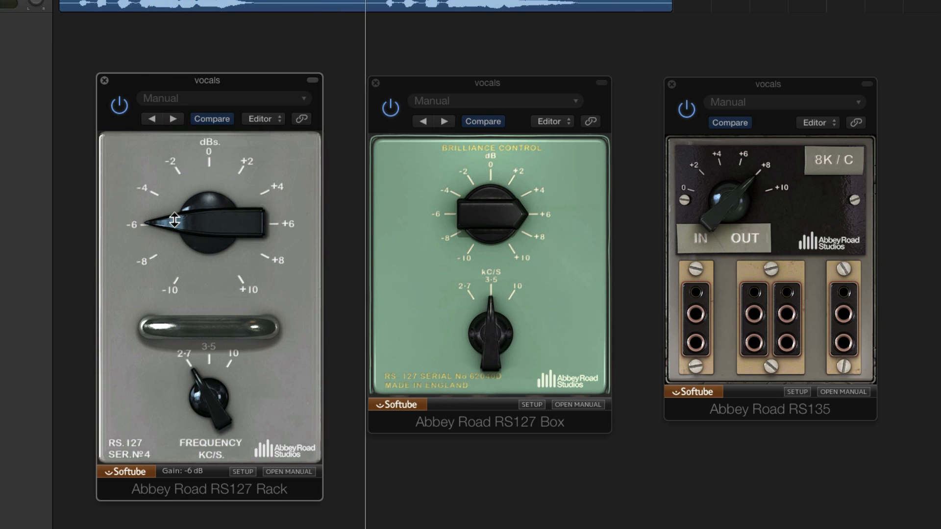
drag(174, 214, 175, 190)
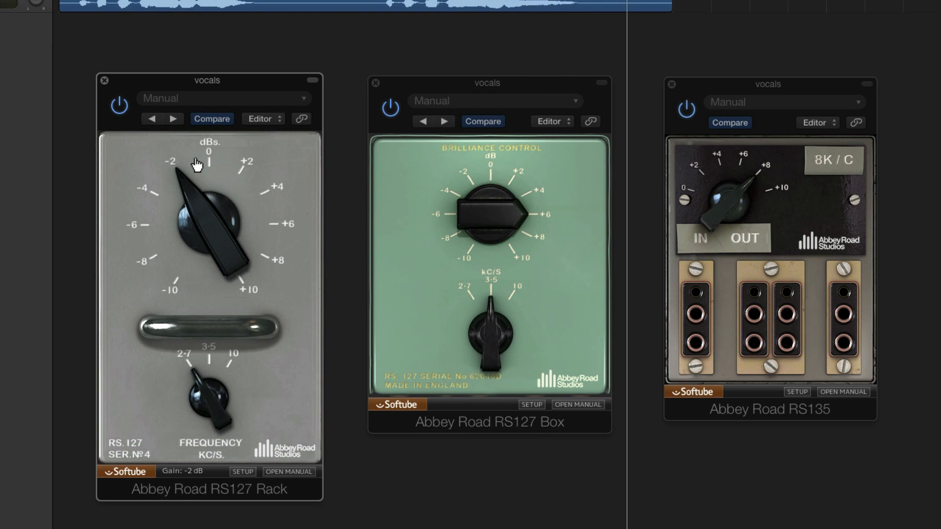
drag(179, 174, 168, 209)
drag(236, 217, 198, 142)
Try the RS127 Box's gain at -8 dB, set it to -4 dB, and raise the RS135's gain to 10 dB
drag(490, 243, 491, 316)
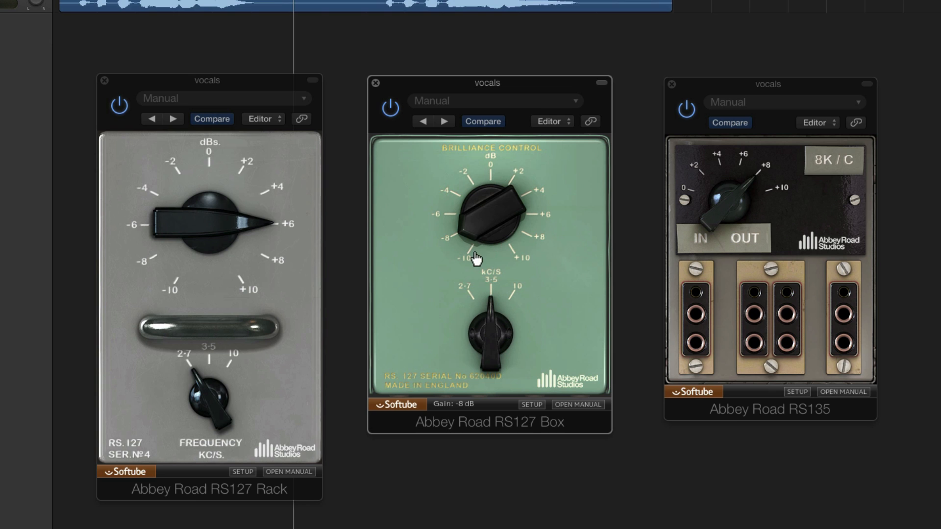
mouse_move(471, 229)
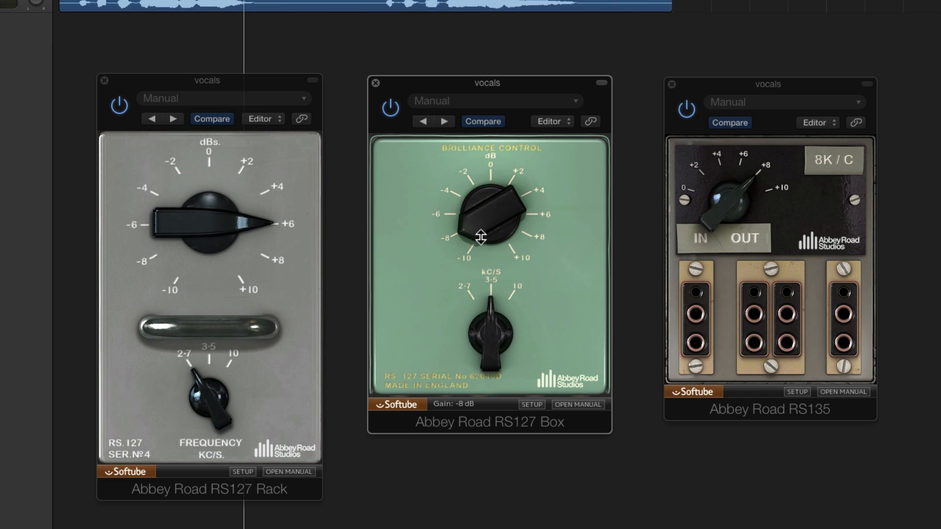
drag(470, 226, 469, 194)
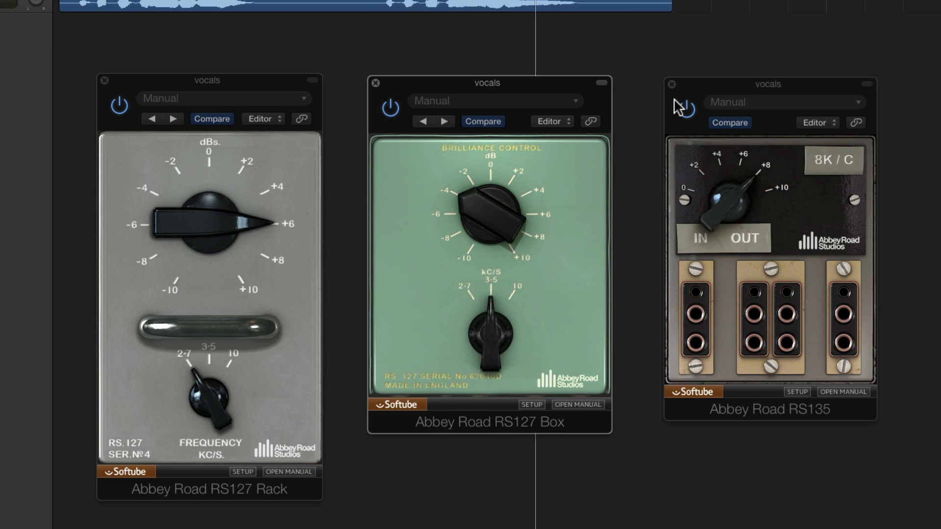
drag(708, 198, 707, 192)
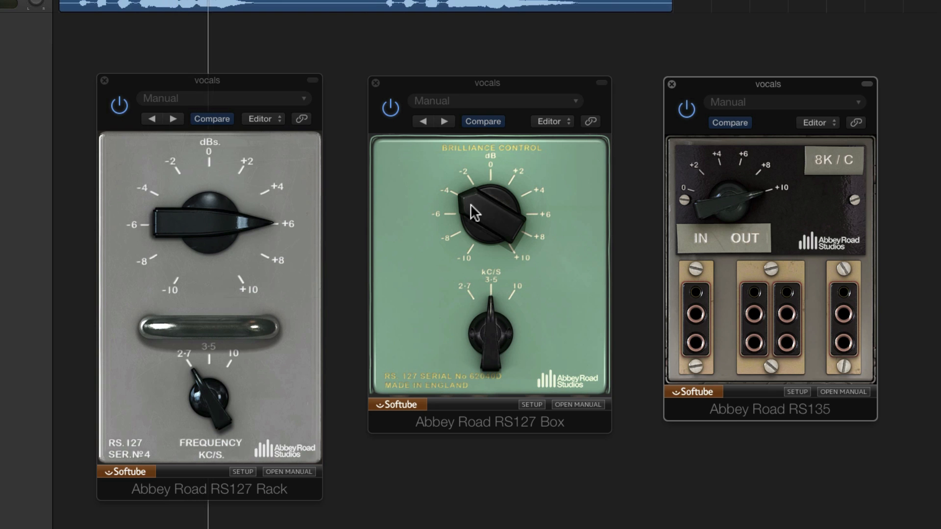
Try the RS127 Rack at -6 dB with the RS127 Box at 6 dB, and change them to -8 dB and -4 dB
drag(153, 246, 222, 363)
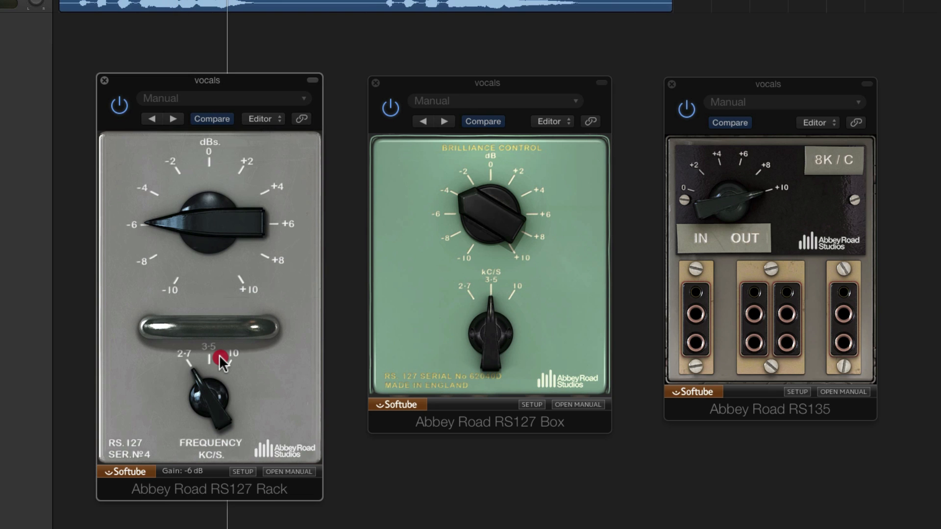
drag(465, 212, 473, 164)
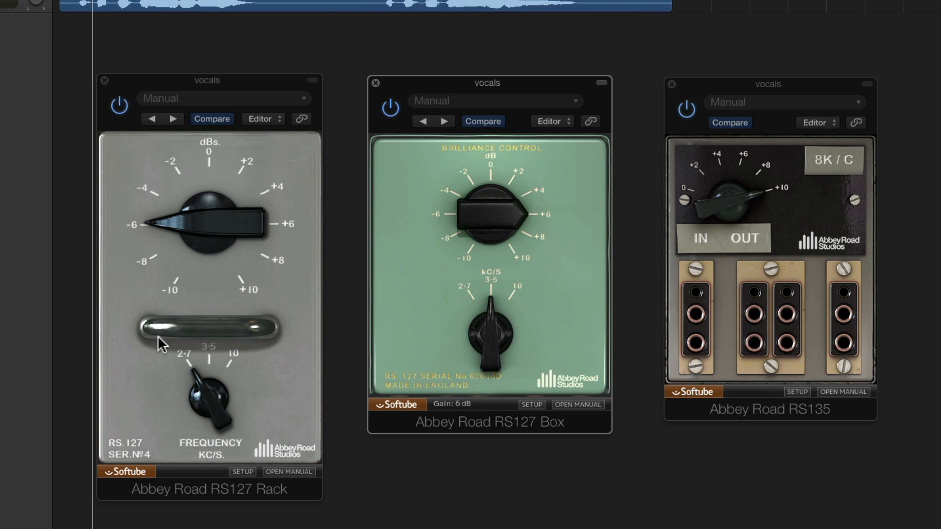
drag(181, 218, 178, 230)
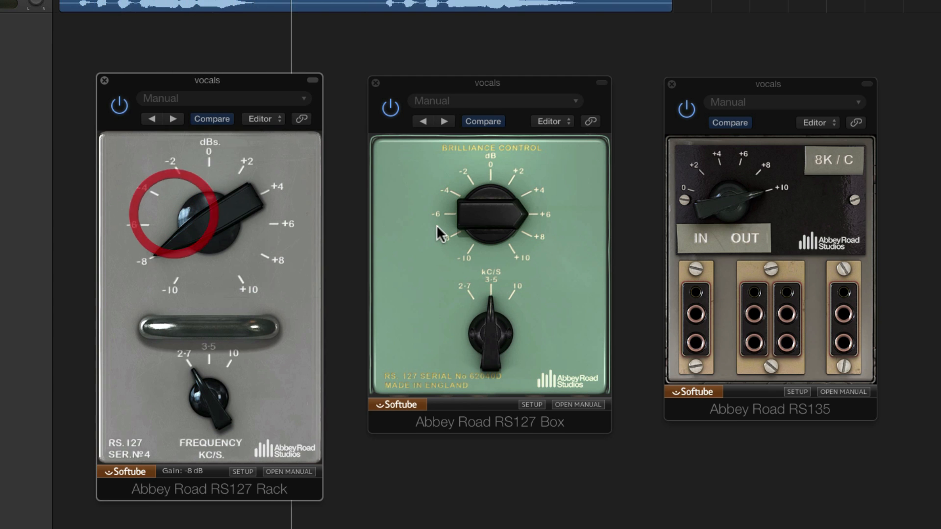
click(465, 209)
drag(465, 210, 498, 325)
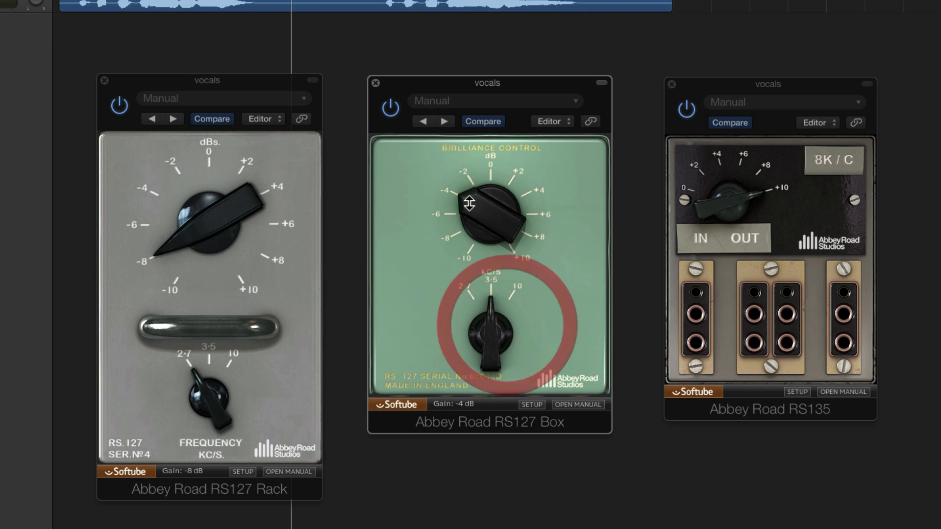
Try the RS127 Rack's gain at 6 dB with the RS127 Box at -6 dB, and change them to 8 dB and -4 dB
drag(206, 227, 199, 134)
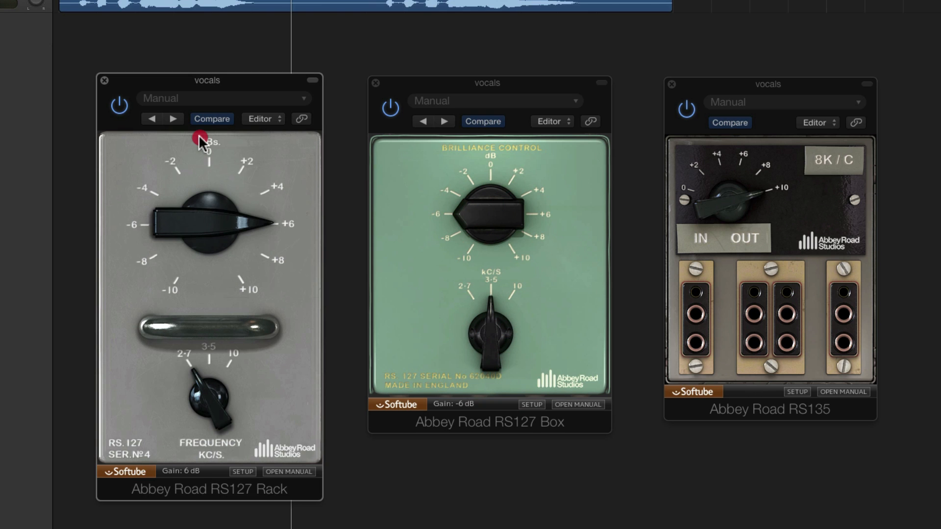
click(473, 213)
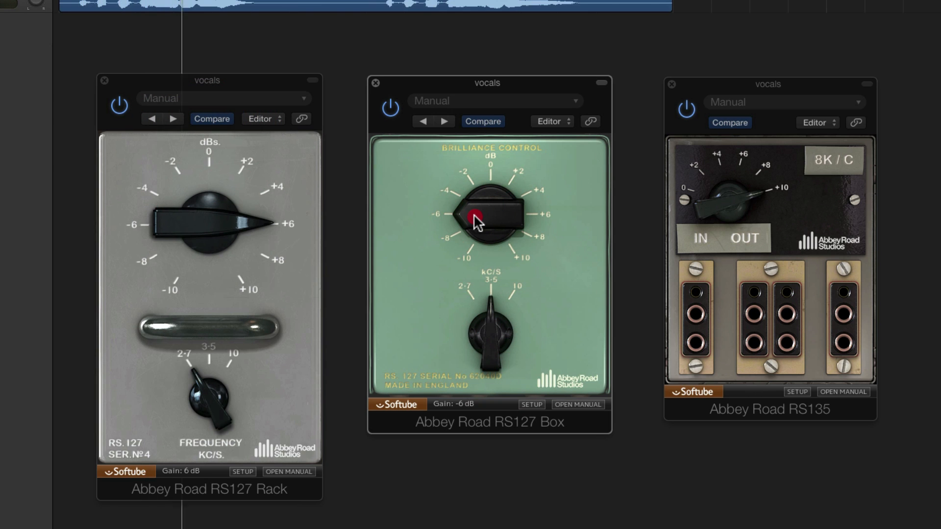
drag(257, 230, 263, 225)
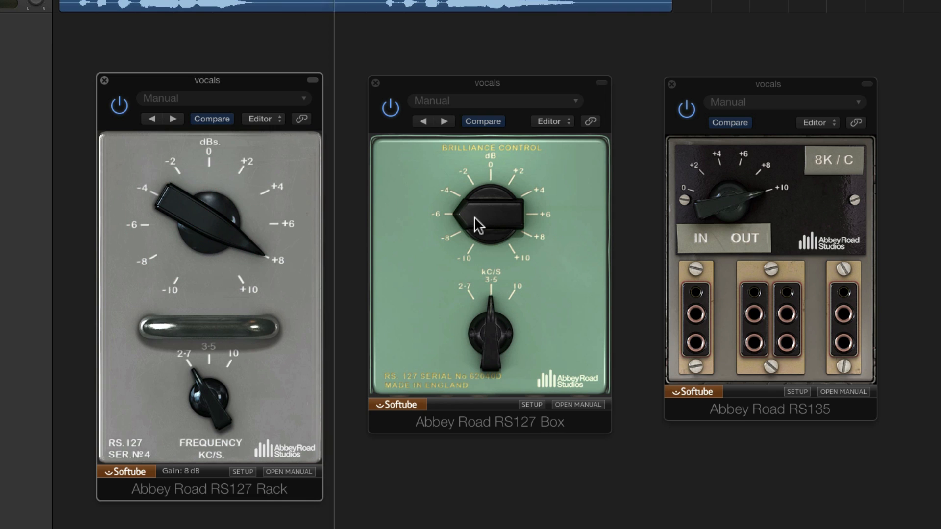
mouse_move(468, 213)
mouse_down()
mouse_move(478, 244)
mouse_move(468, 199)
mouse_up()
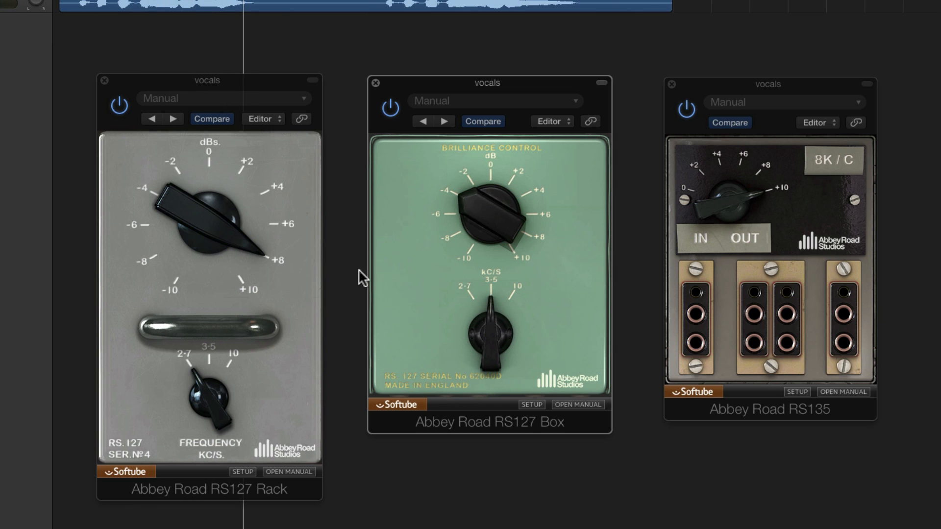
Set the RS127 Box's frequency to 2.7 kHz and the RS127 Rack's frequency to 3.5
click(427, 240)
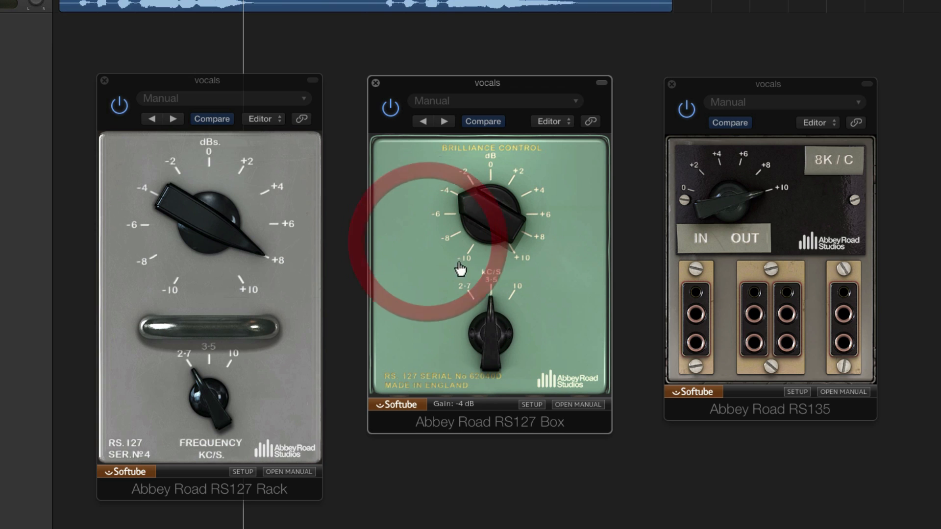
mouse_move(491, 324)
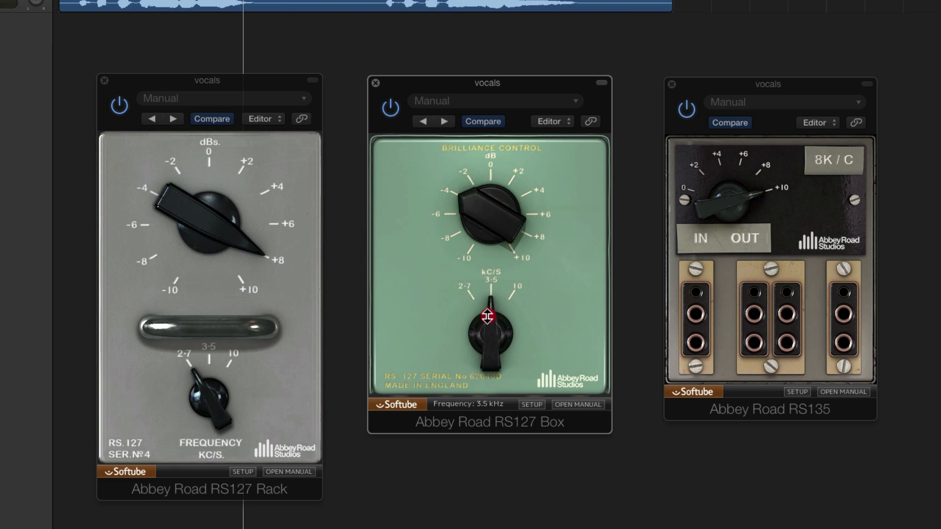
drag(487, 317, 491, 350)
click(180, 386)
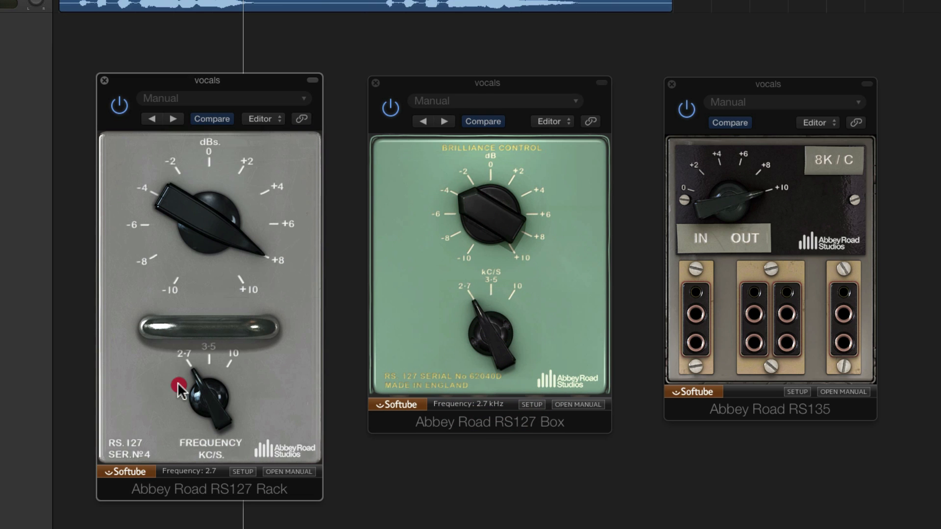
drag(206, 380, 209, 338)
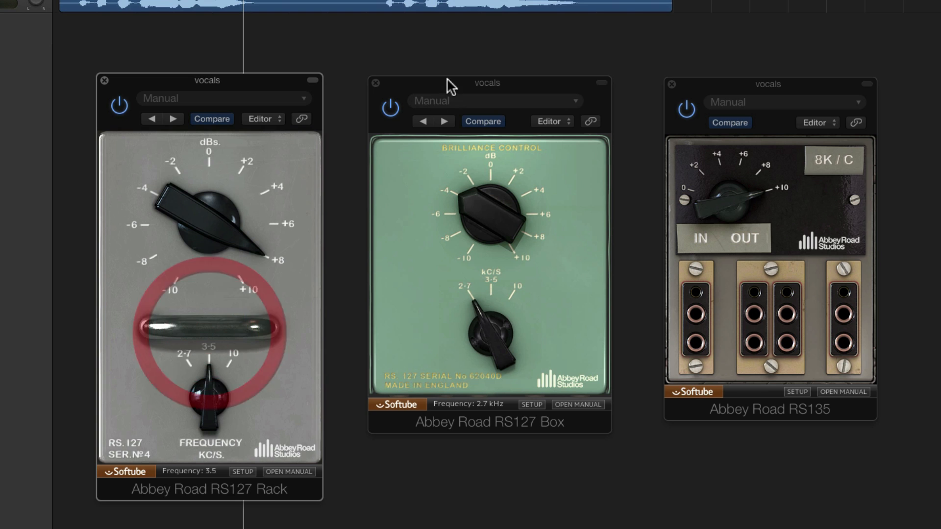
Reorder the plug-in windows so the RS127 Box comes before the RS127 Rack, and set the Box's gain to 6 dB
drag(446, 77, 64, 87)
drag(235, 79, 545, 79)
drag(184, 89, 327, 77)
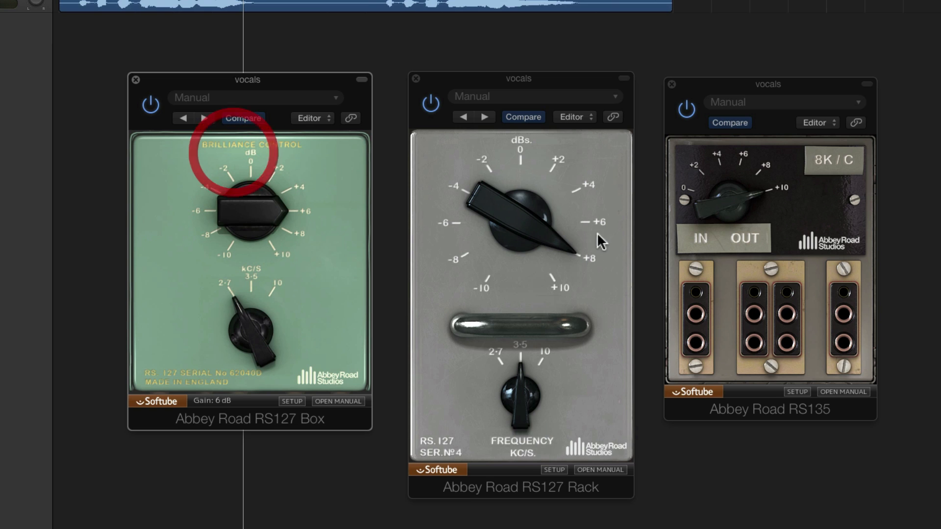
Try the RS127 Rack's gain at -6, -10 and -8 dB against the RS127 Box at 8 dB and 6 dB during playback
drag(477, 199, 508, 322)
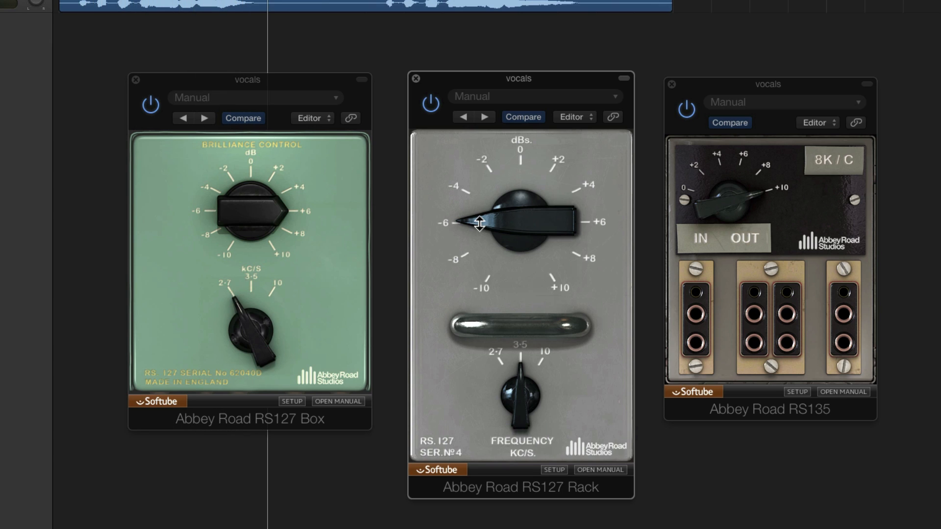
drag(480, 224, 484, 243)
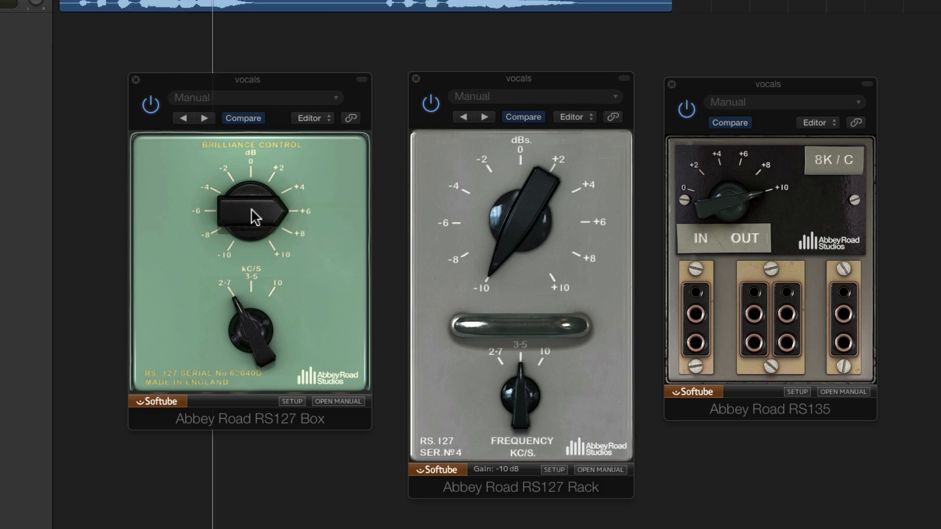
drag(255, 216, 254, 204)
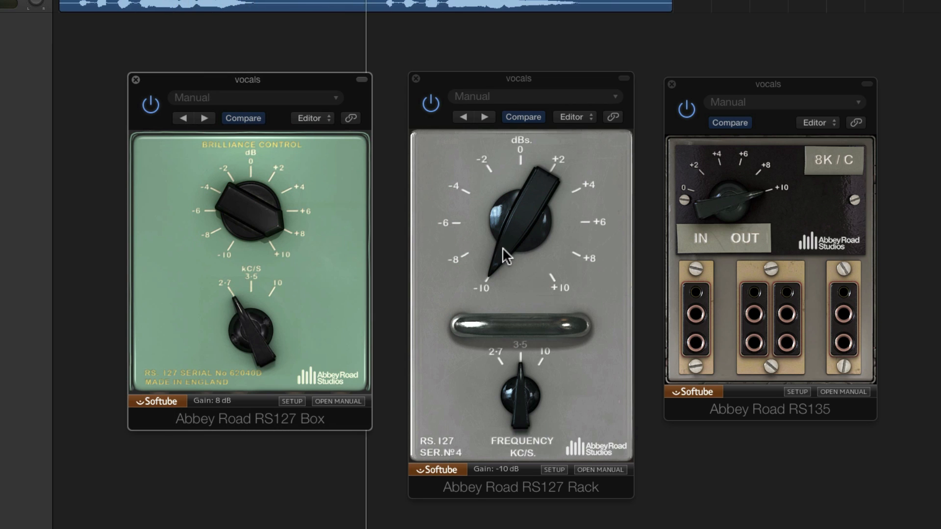
drag(503, 252, 492, 214)
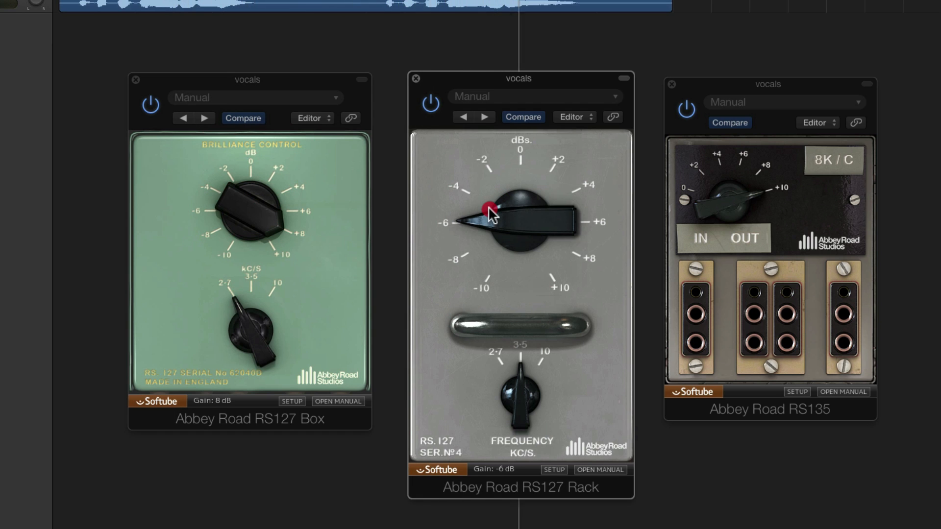
drag(255, 212, 252, 222)
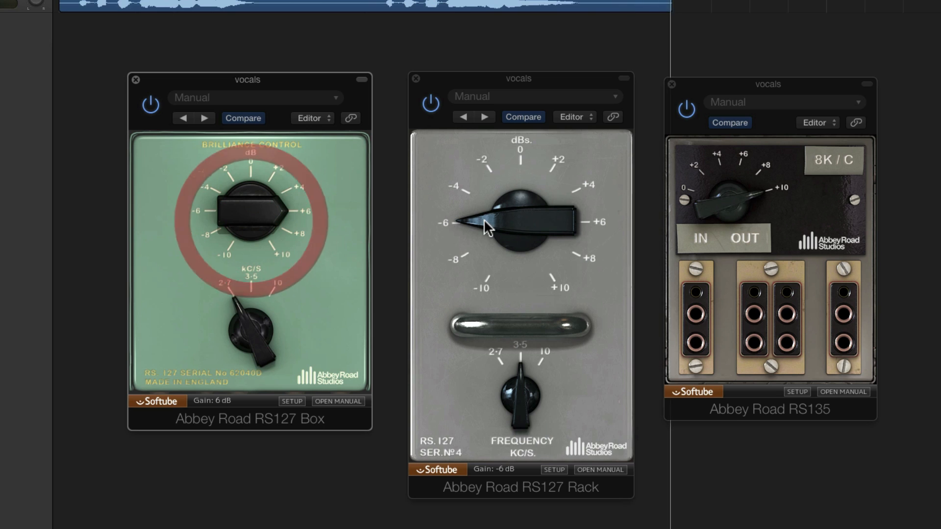
mouse_move(484, 219)
mouse_down()
mouse_move(487, 198)
mouse_move(485, 237)
mouse_up()
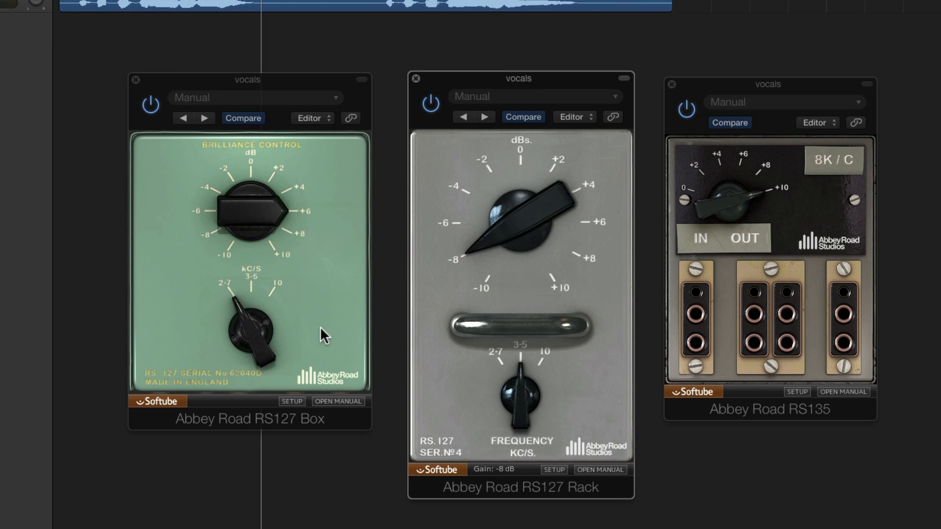
Set the RS127 Box's gain to -8 dB and step the RS127 Rack's gain to 8 dB and 6 dB
drag(228, 214, 303, 369)
drag(498, 246, 502, 152)
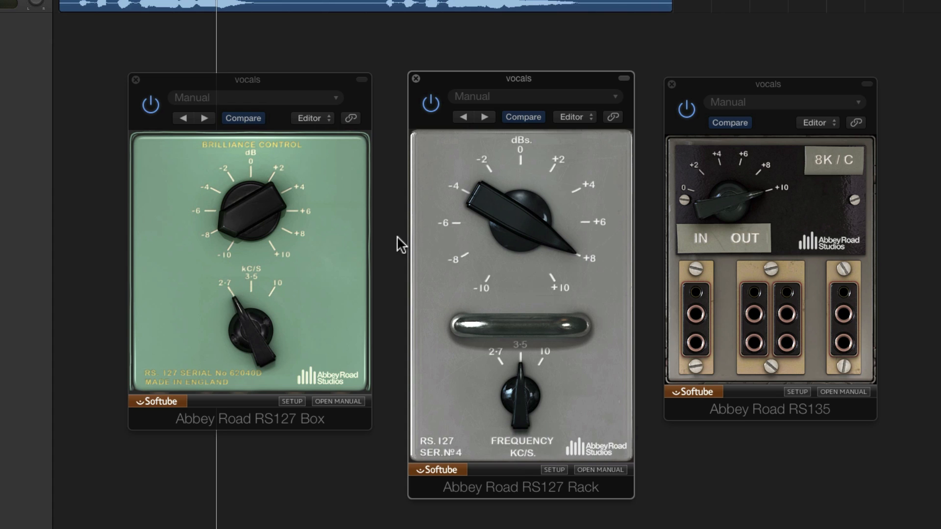
click(483, 213)
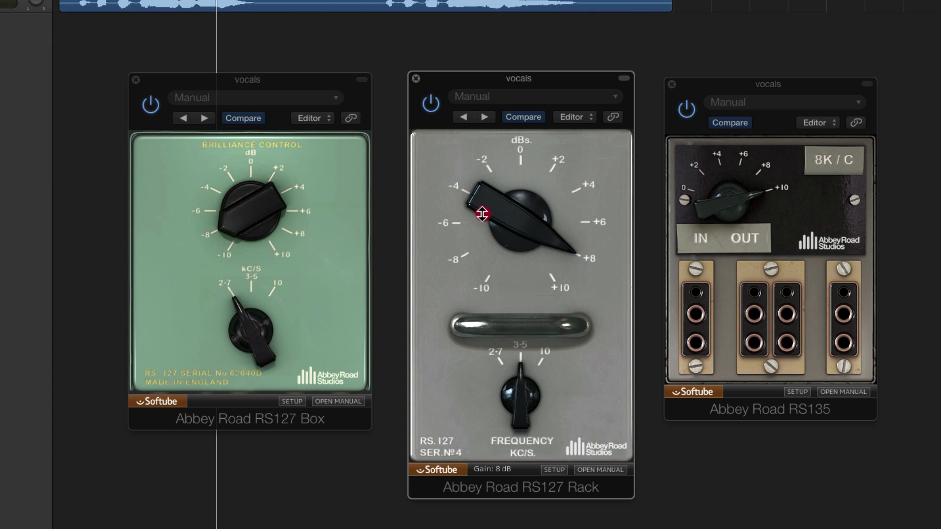
drag(483, 213, 481, 218)
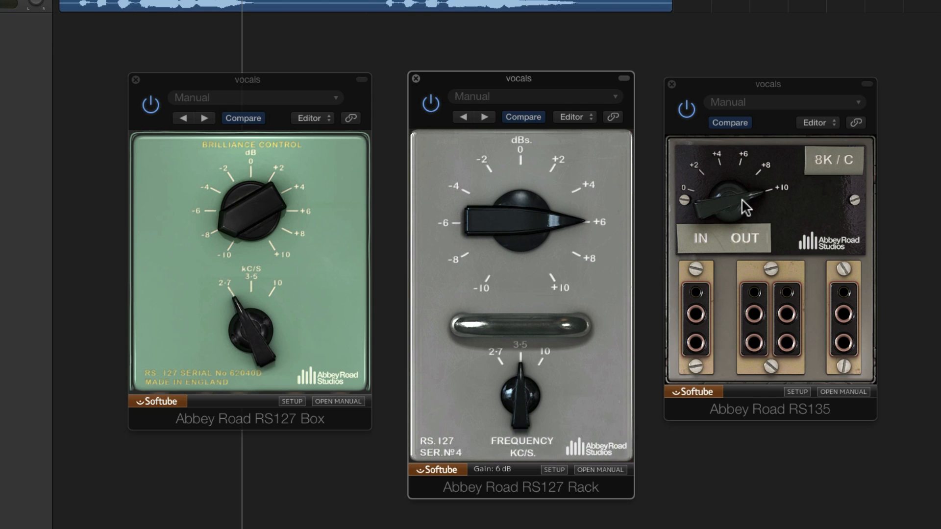
Set the RS135's gain to 8 dB and raise the RS127 Box's gain
drag(716, 211, 717, 240)
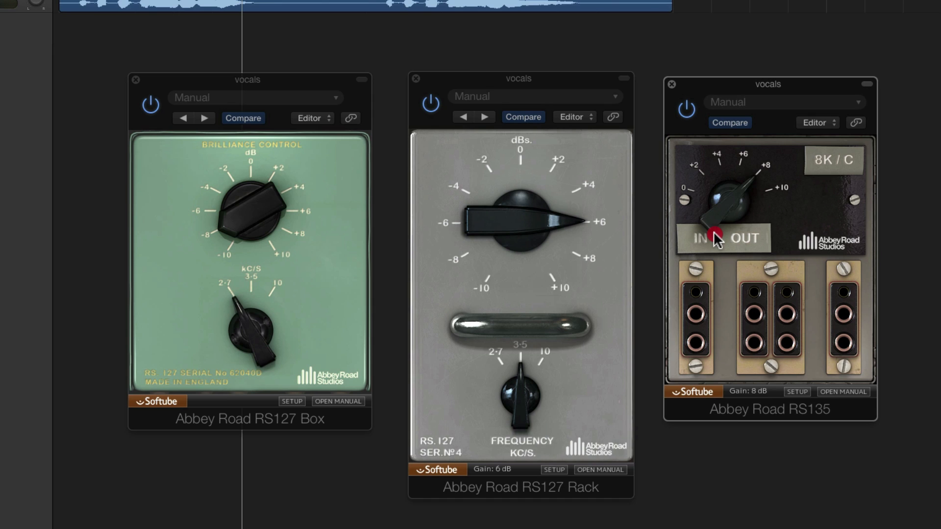
click(244, 216)
mouse_move(244, 216)
mouse_down()
mouse_move(243, 189)
mouse_move(239, 241)
mouse_move(238, 179)
mouse_move(235, 220)
mouse_move(231, 184)
mouse_up()
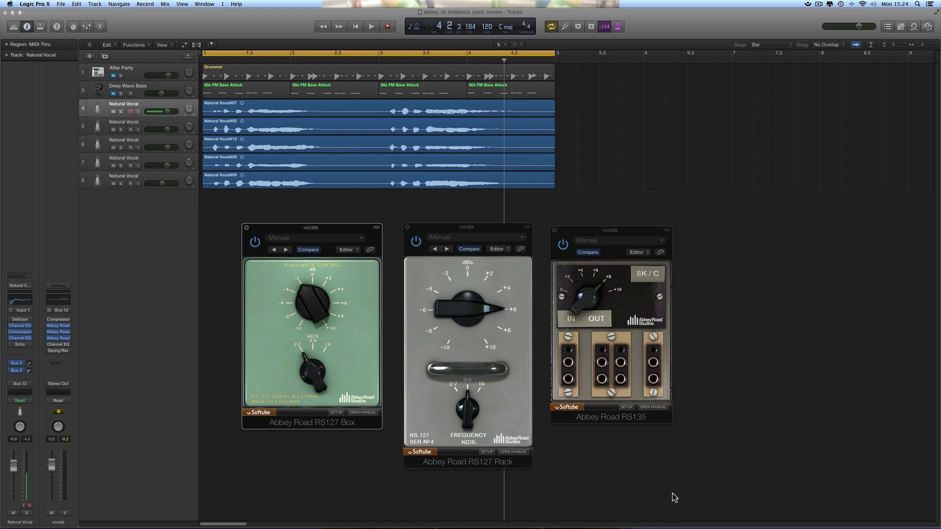
Switch to QuickTime Player and arrange the two PRAISE_HIM_remix player windows clear of the equaliser plug-ins
key(super+Tab)
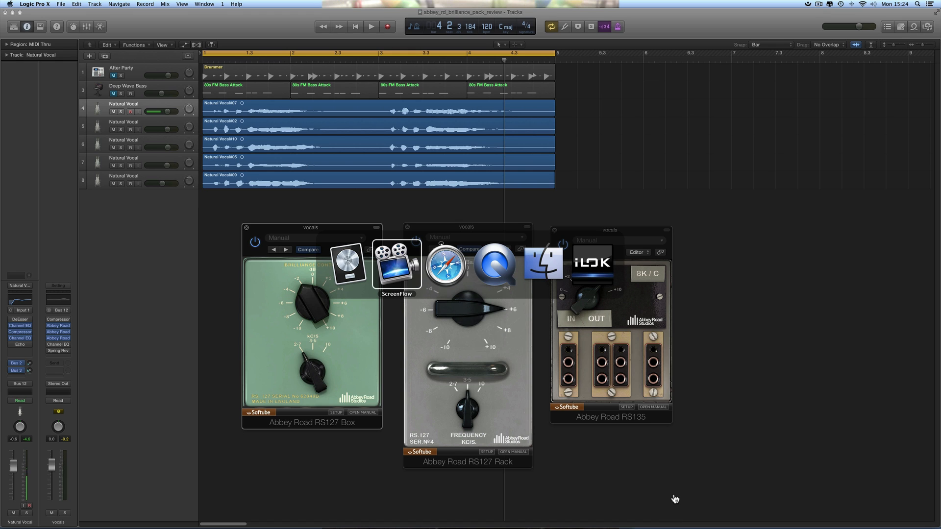
key(super+Tab)
key(super+Tab)
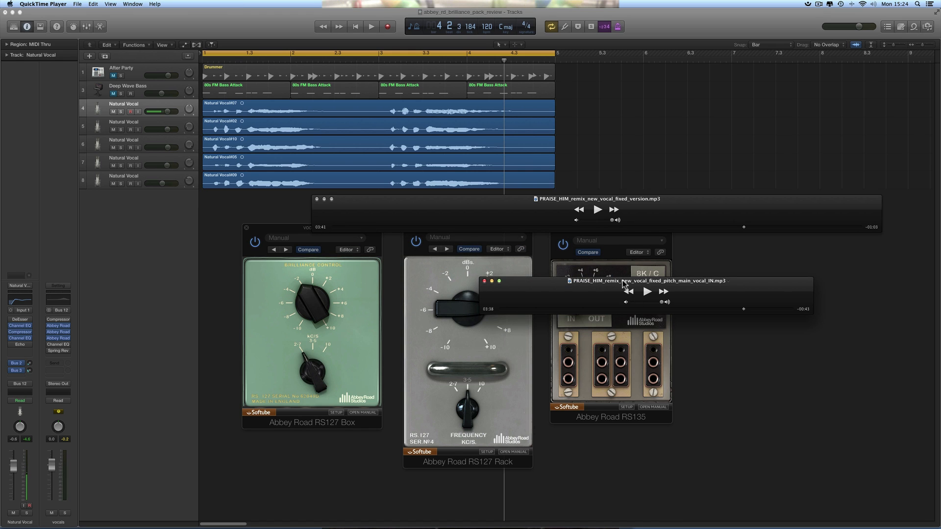
drag(623, 284, 565, 271)
click(565, 271)
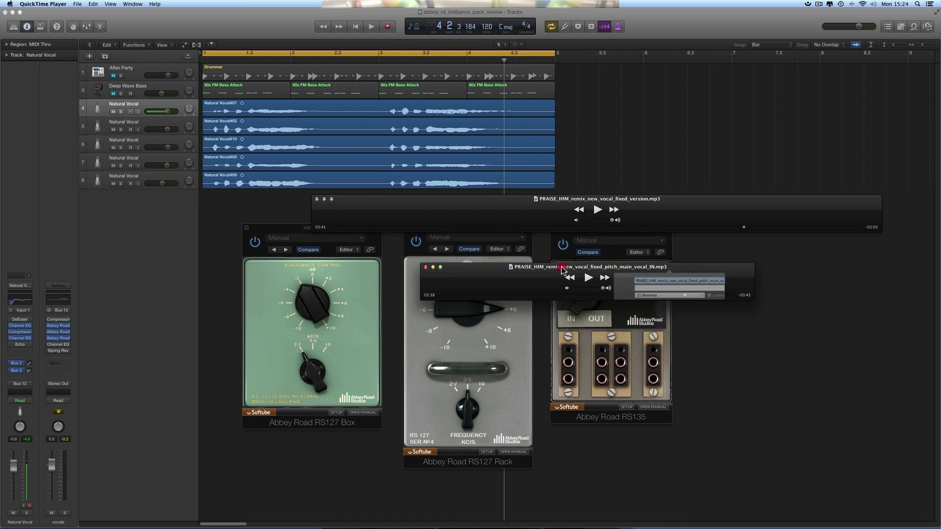
click(496, 273)
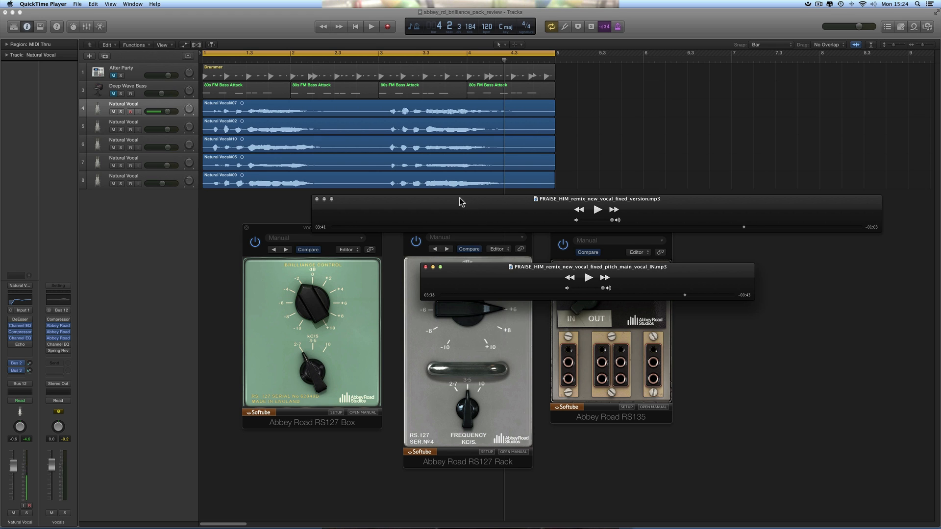
drag(461, 198, 475, 105)
drag(471, 269, 431, 166)
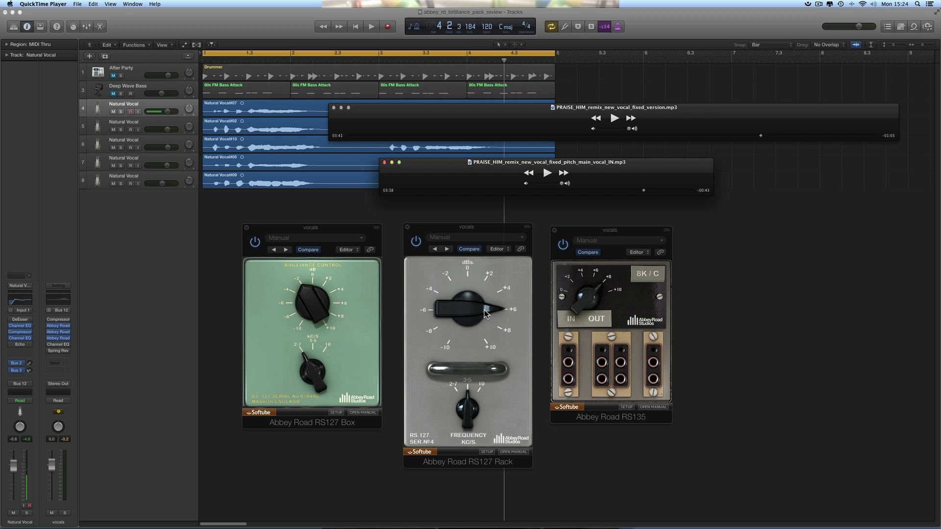
drag(443, 162, 435, 166)
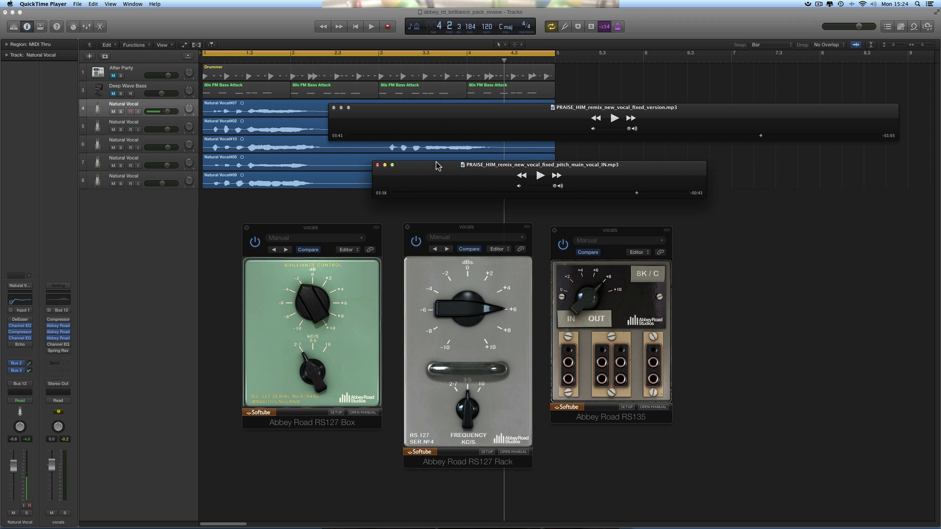
Play a passage of PRAISE_HIM_remix_new_vocal_fixed_pitch_main_vocal_IN.mp3 from about 03:38, pause it, and dismiss the file name pop-up
click(633, 193)
click(540, 177)
click(540, 175)
click(542, 178)
click(540, 176)
drag(589, 166, 602, 165)
click(602, 164)
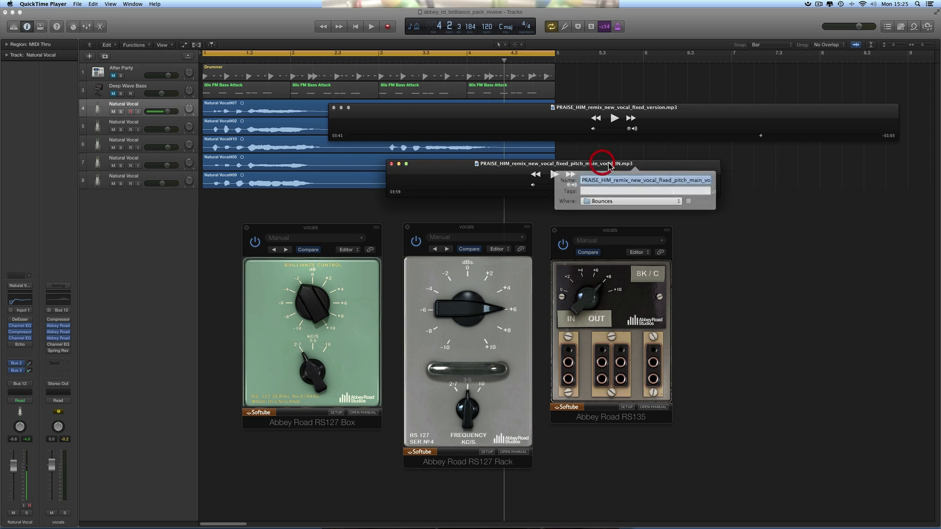
click(507, 169)
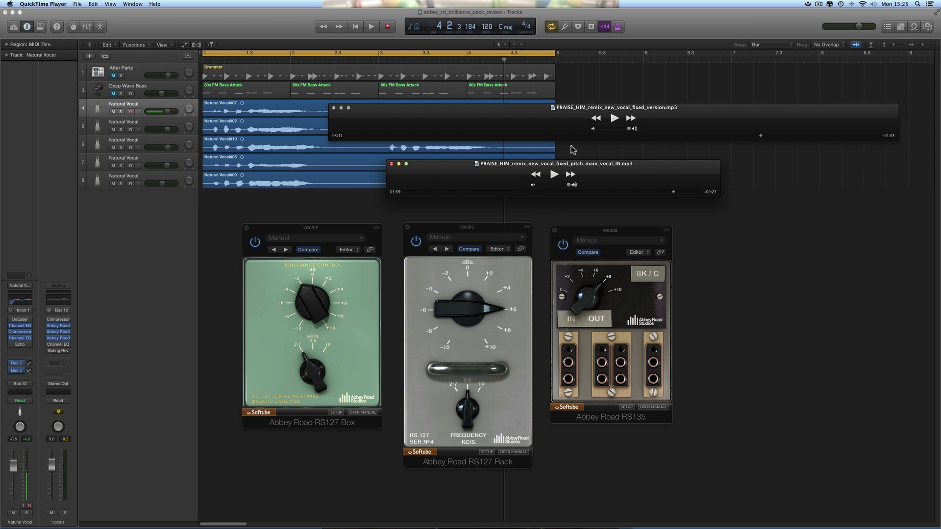
Play PRAISE_HIM_remix_new_vocal_fixed_version.mp3 from 03:41 for comparison, stop it, and return to Logic Pro X
drag(535, 110, 533, 107)
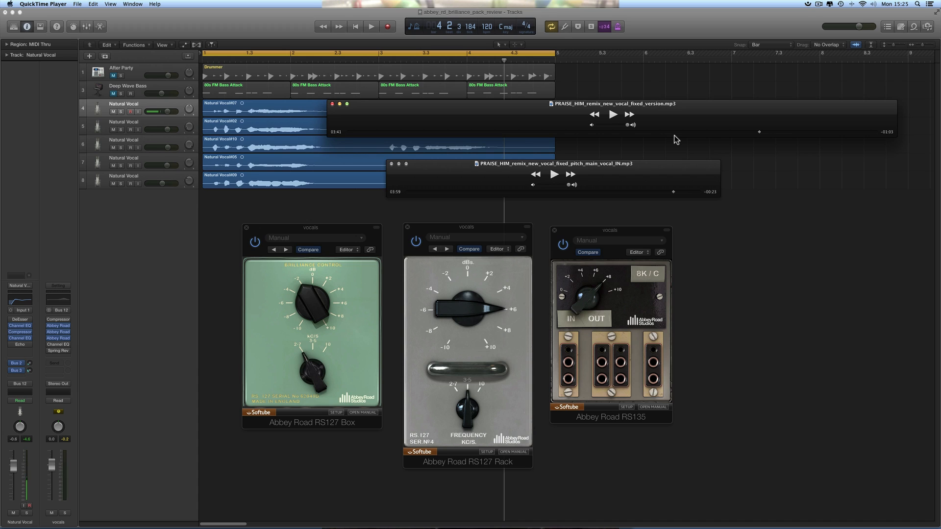
click(612, 114)
key(space)
key(space)
click(744, 240)
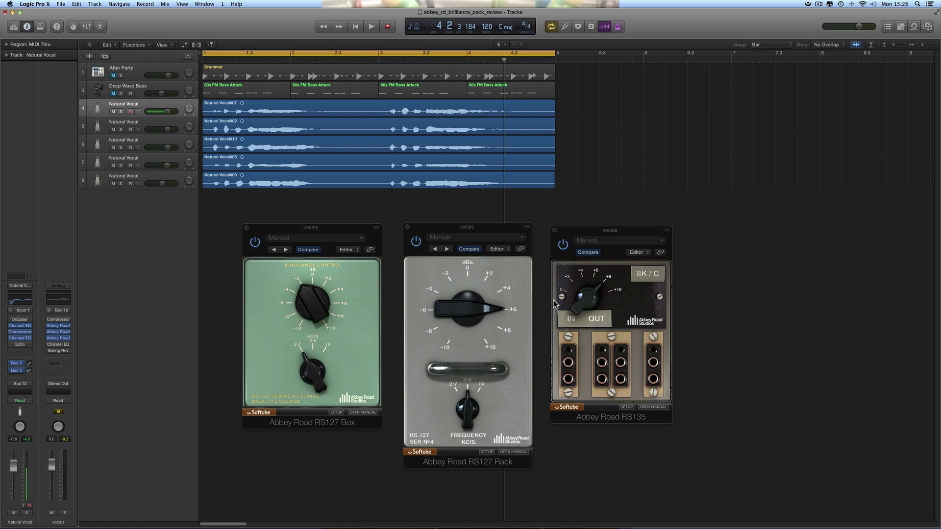
Switch to Safari's Softube page for the Abbey Road Studios Brilliance Pack and highlight the pack's price
key(super+Tab)
key(super+Tab)
key(super+Tab)
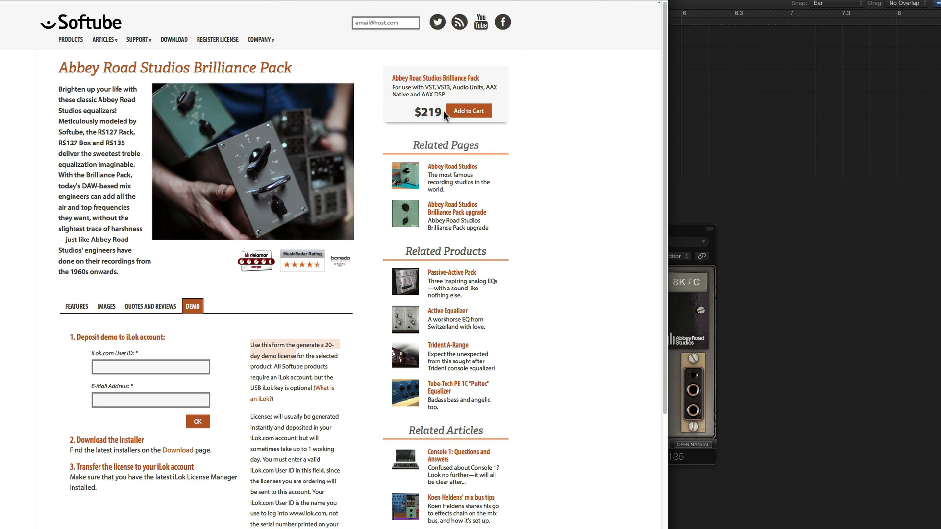
drag(442, 111, 416, 112)
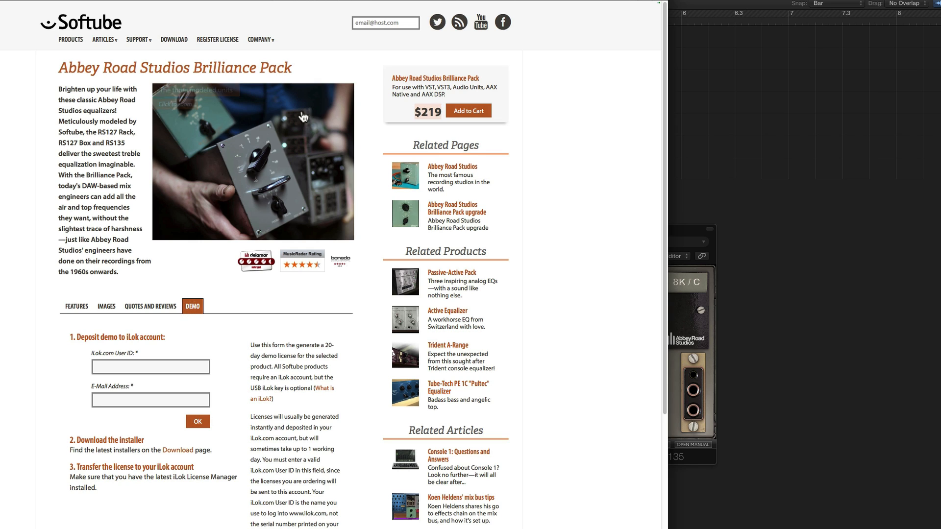
Point out the iLok.com User ID and E-Mail Address fields of the demo form, and highlight the 20-day demo license text
click(103, 367)
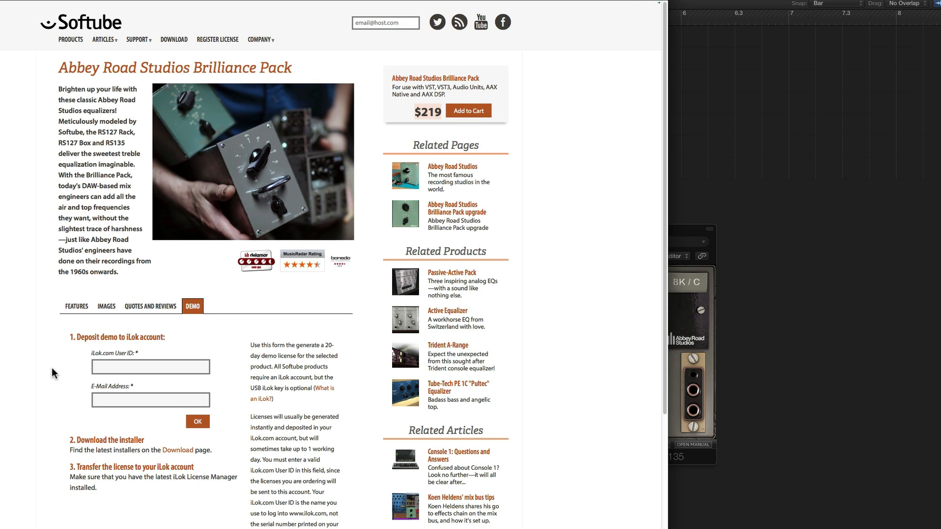
click(106, 365)
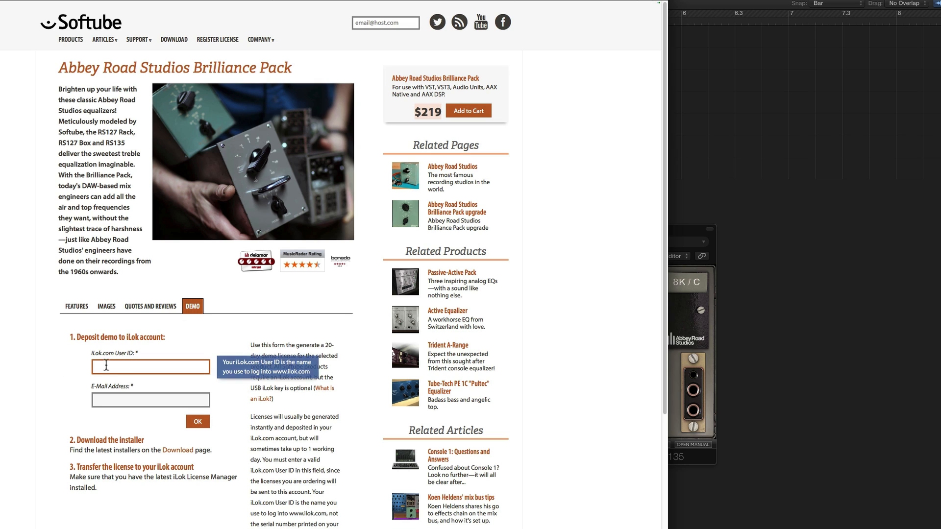
key(Tab)
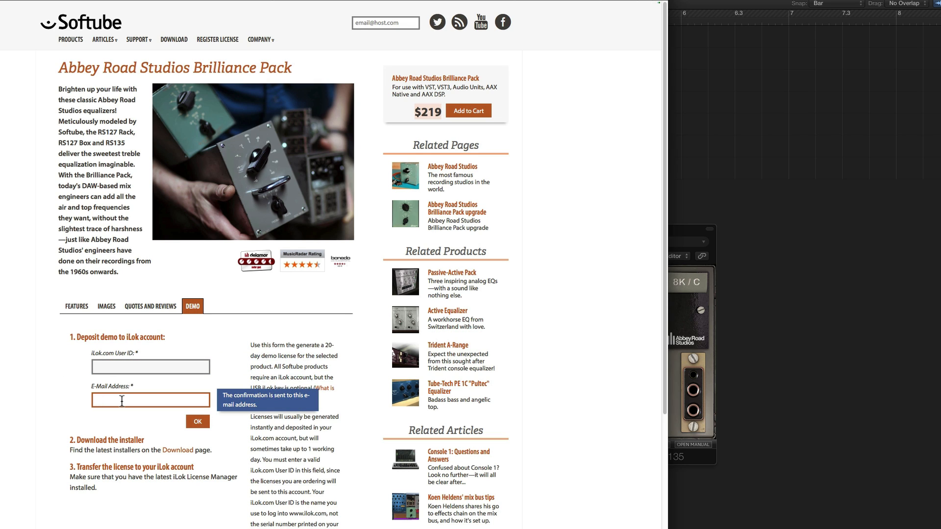
drag(251, 345, 295, 355)
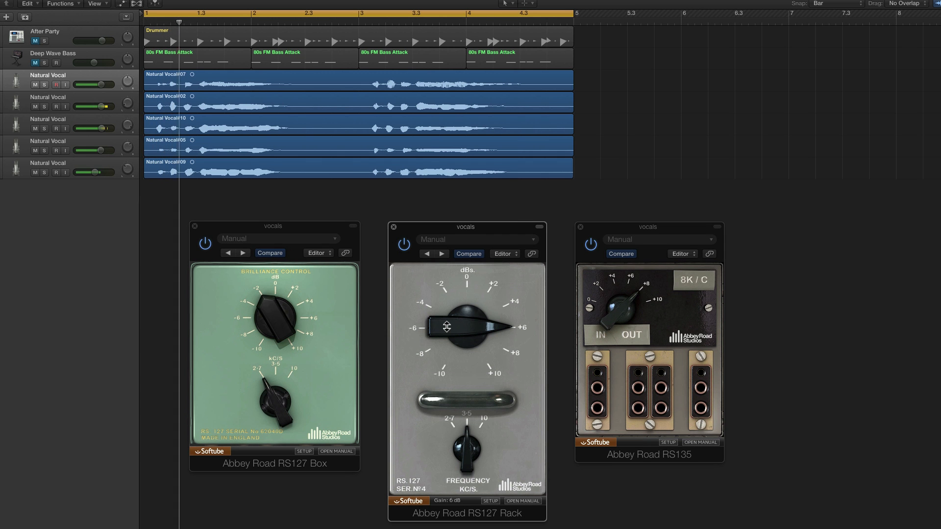
Lower the RS127 Rack's gain to 4 dB and 2 dB during playback, and set the RS127 Box's gain to 2 dB
drag(443, 332, 441, 340)
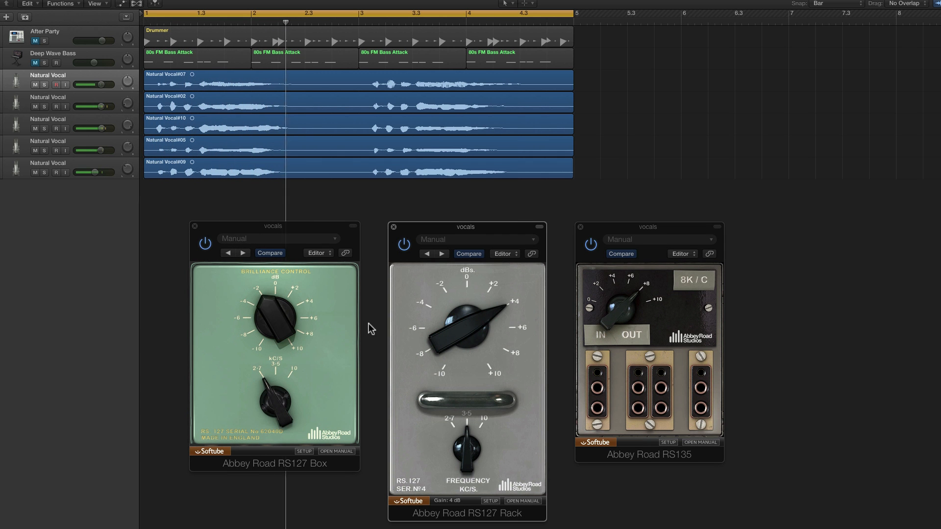
mouse_move(281, 327)
mouse_down()
mouse_move(272, 314)
mouse_move(273, 322)
mouse_up()
drag(434, 343, 433, 353)
mouse_move(273, 318)
mouse_down()
mouse_move(273, 309)
mouse_move(266, 329)
mouse_move(266, 290)
mouse_up()
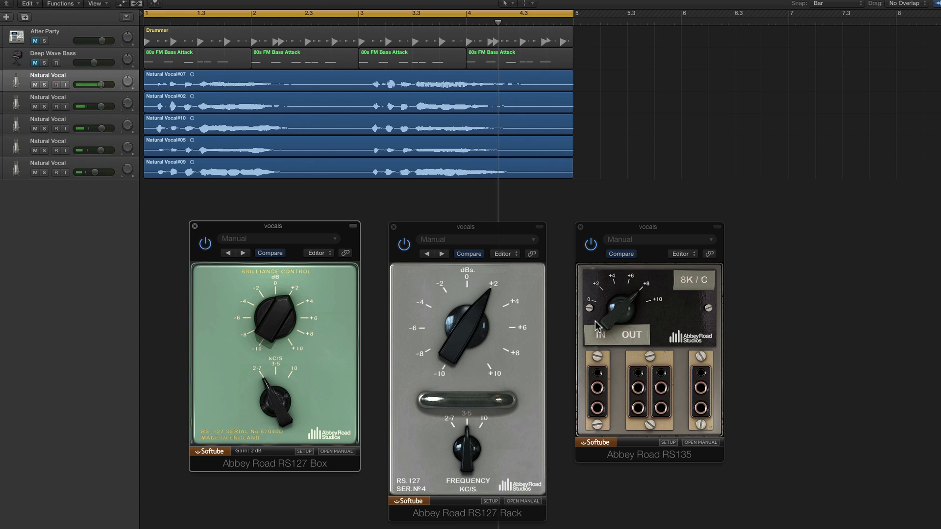
click(467, 228)
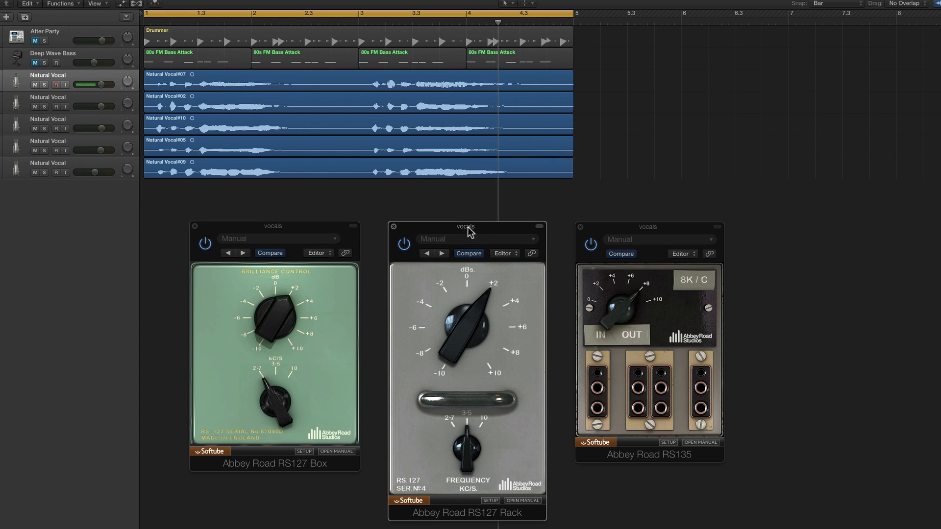
click(600, 229)
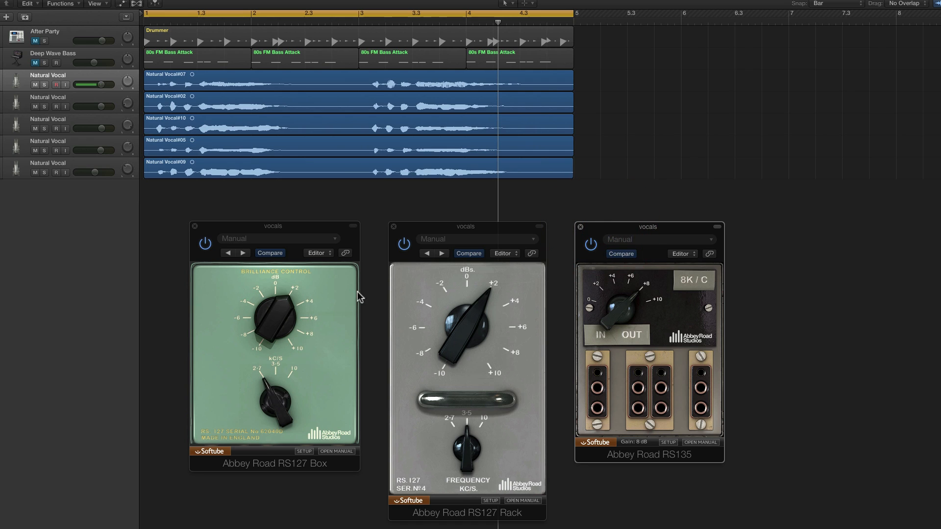